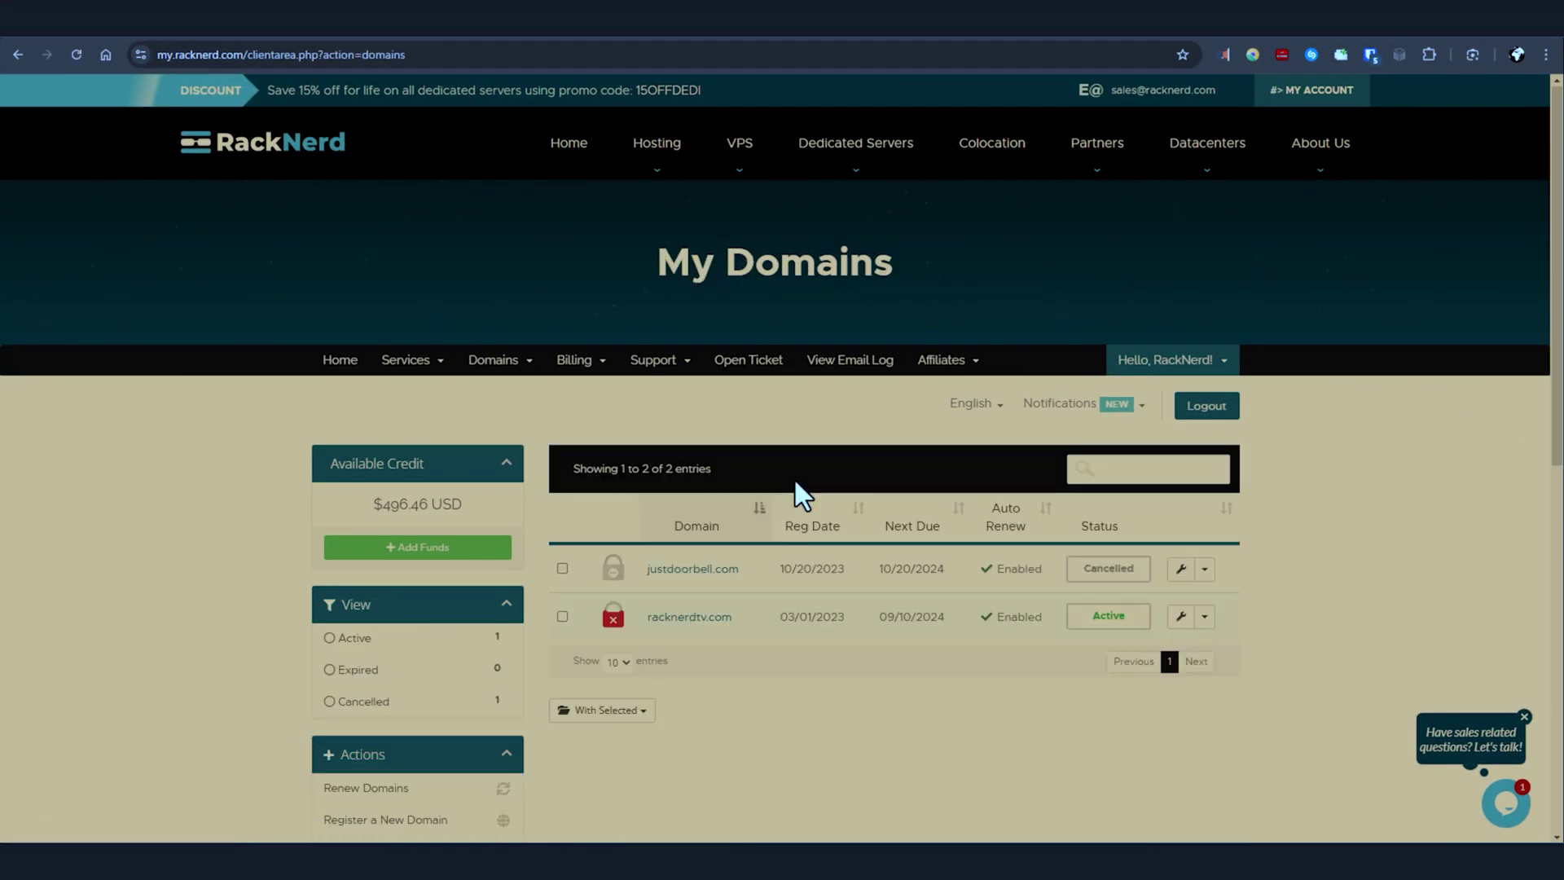
Step: Open racknerdtv.com from the domain list and view its DNS Management records
click(751, 616)
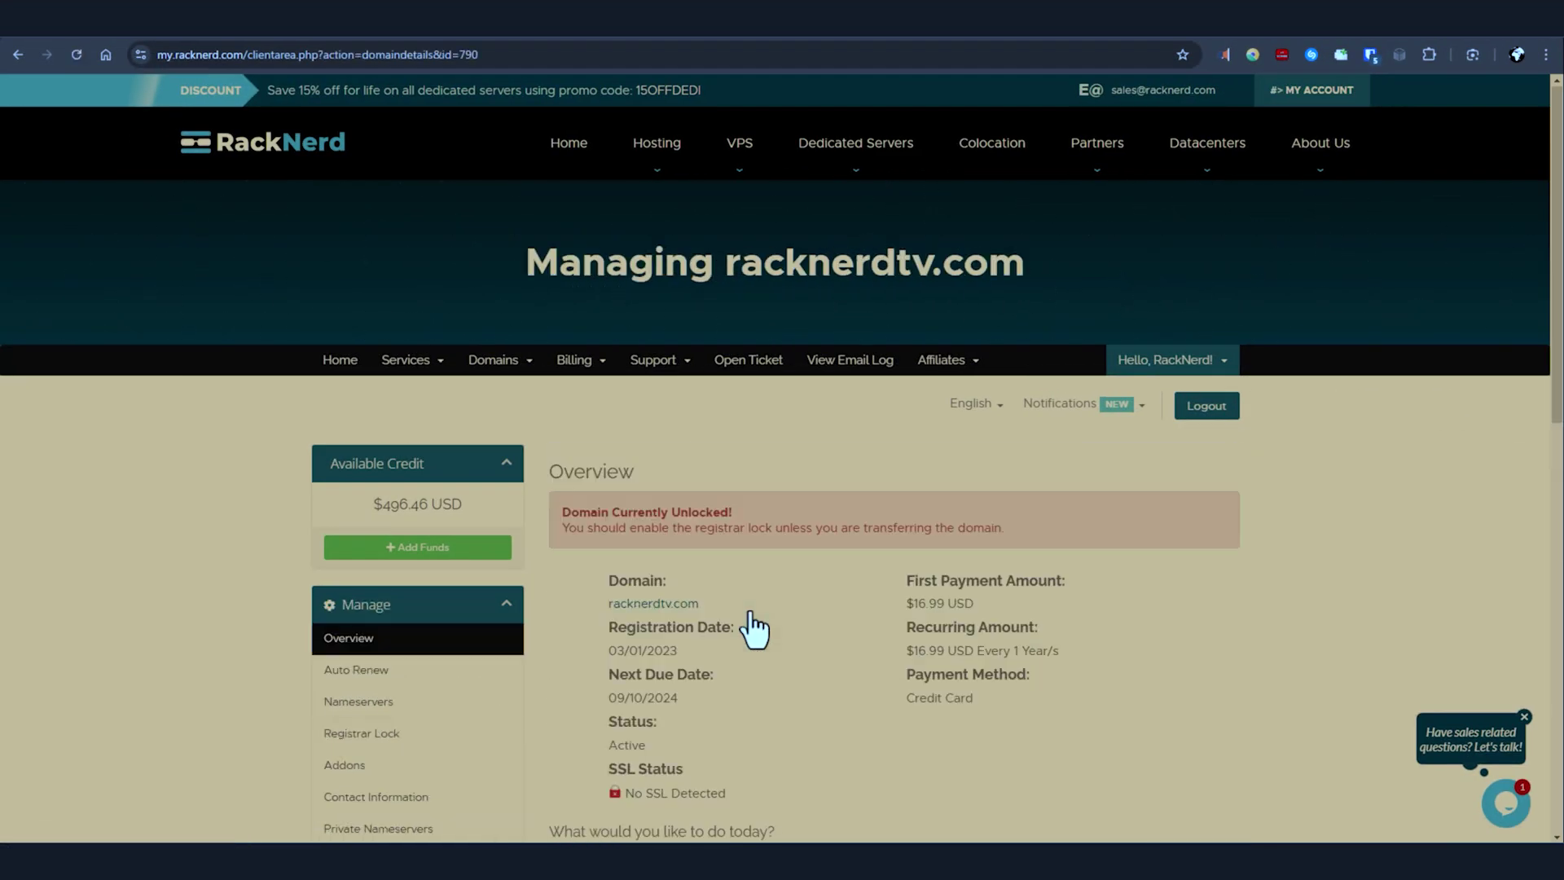
scroll(694, 628, down, 3)
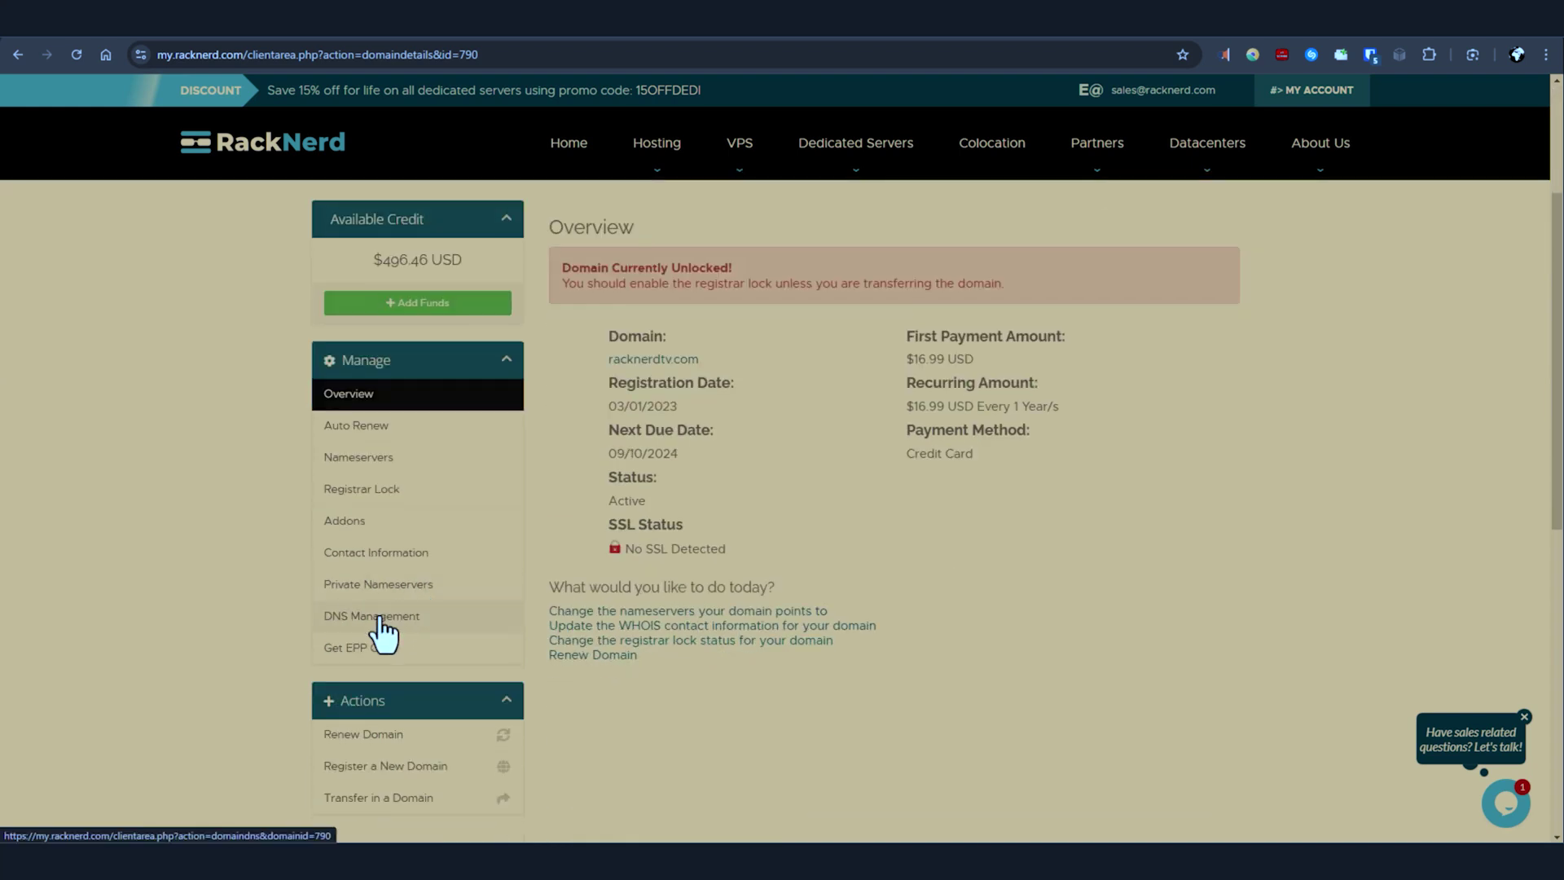
click(379, 621)
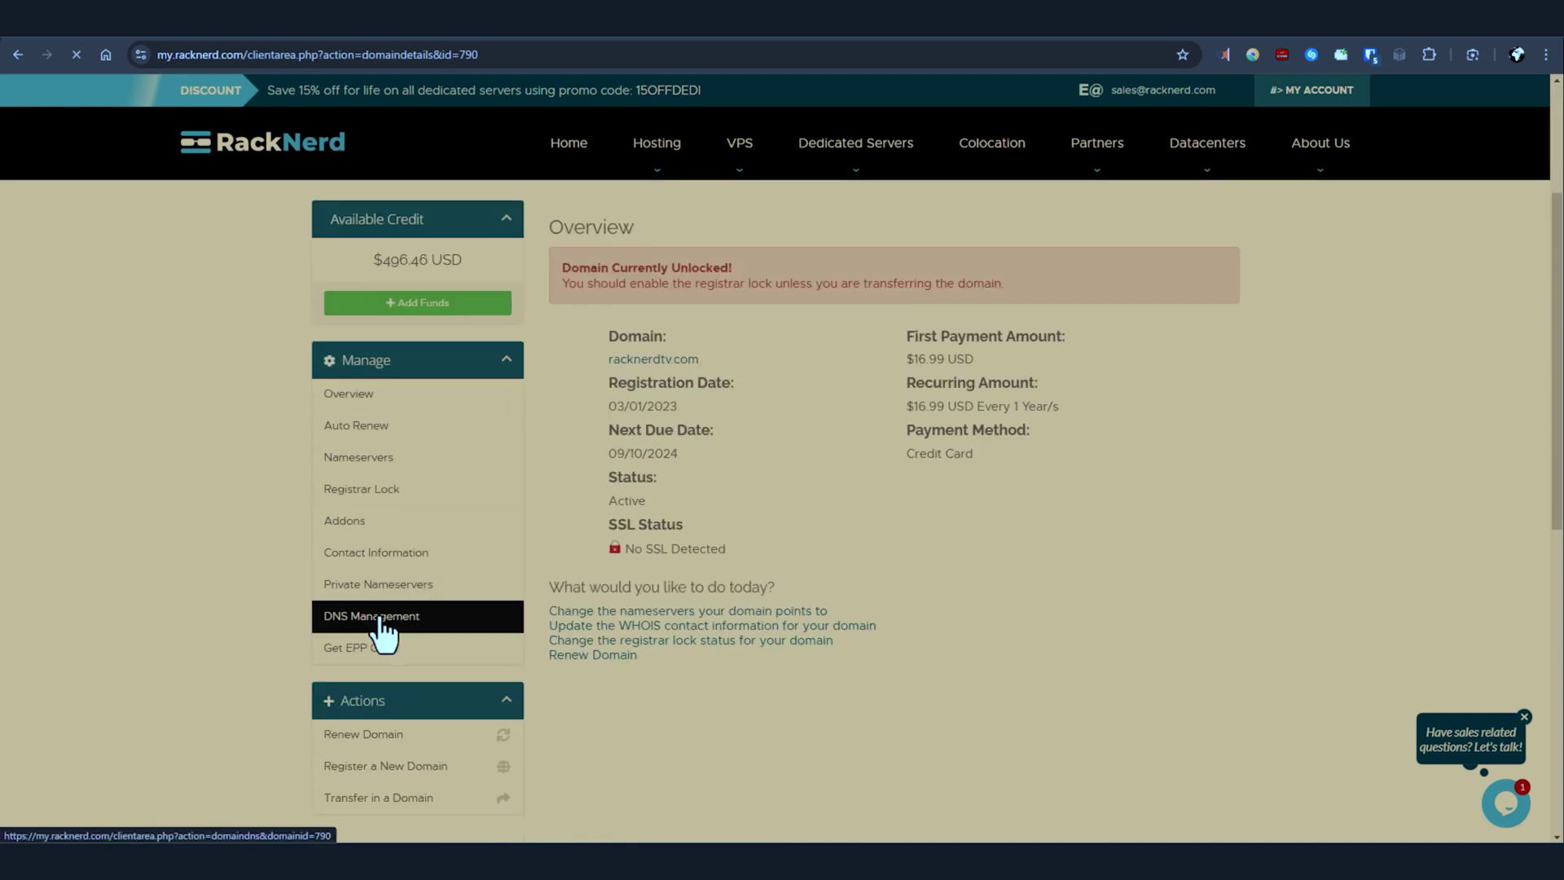
scroll(443, 589, down, 3)
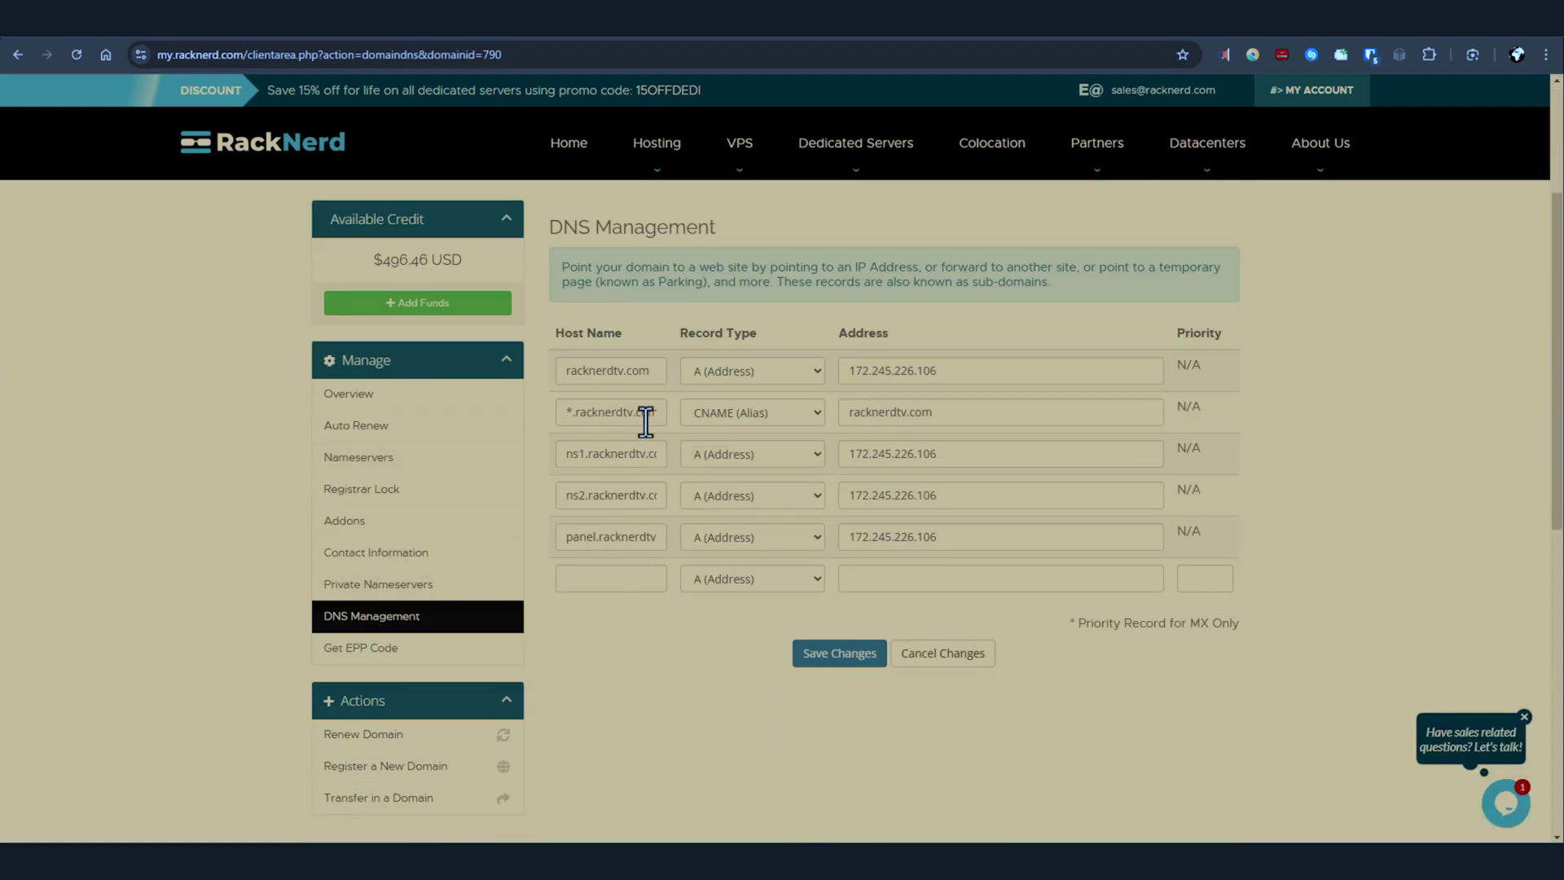
Step: Switch to Cloudflare's DNS records for racknerdtv.com, search for "mx" and open the MX record for editing
click(1231, 37)
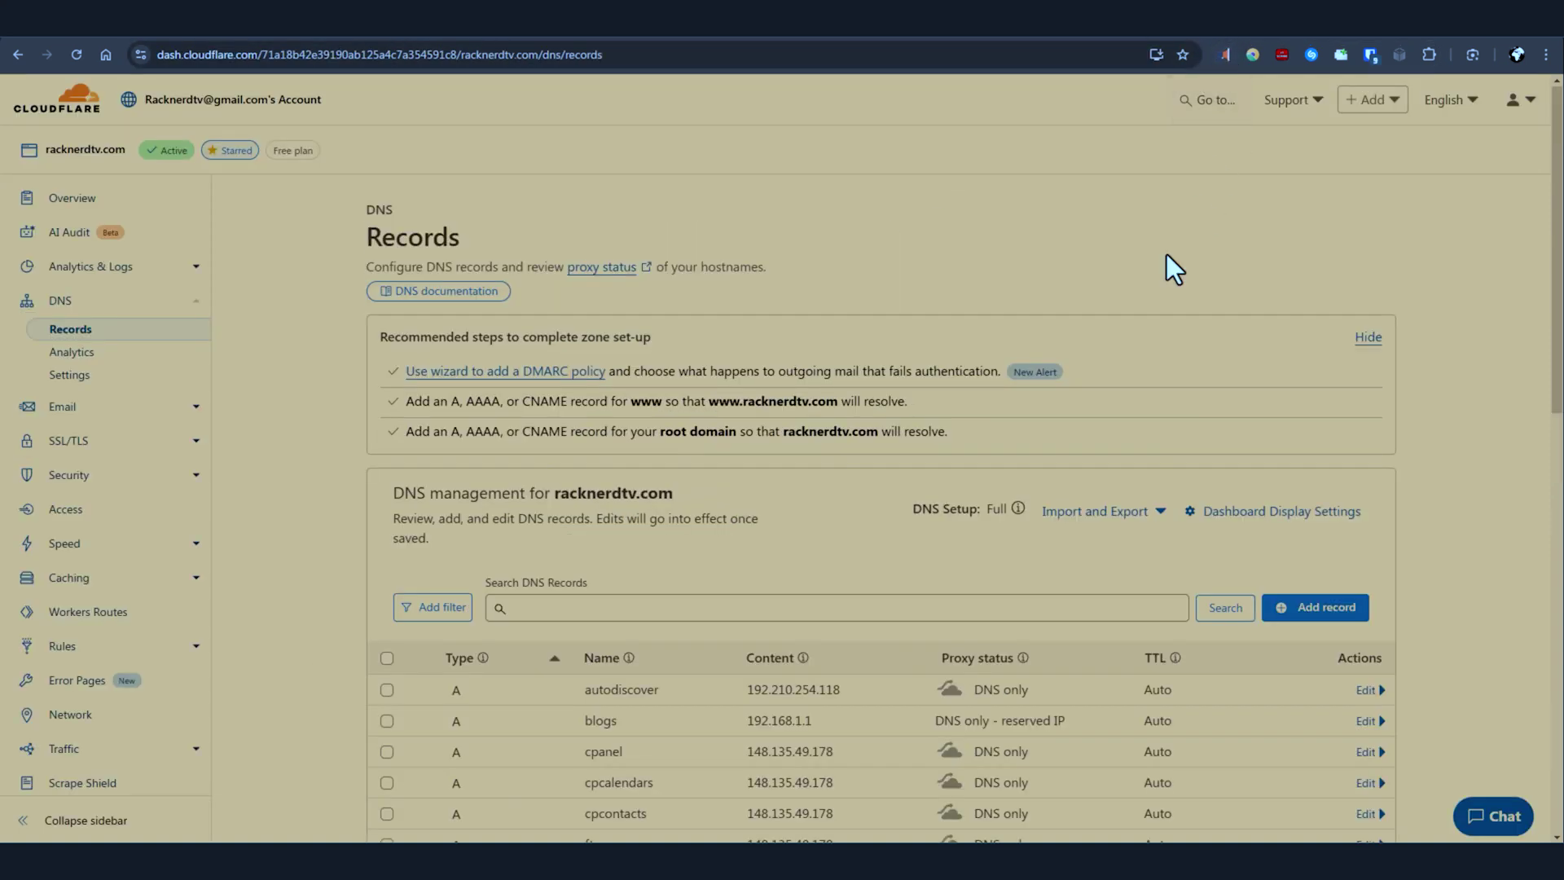
scroll(907, 429, down, 3)
click(810, 362)
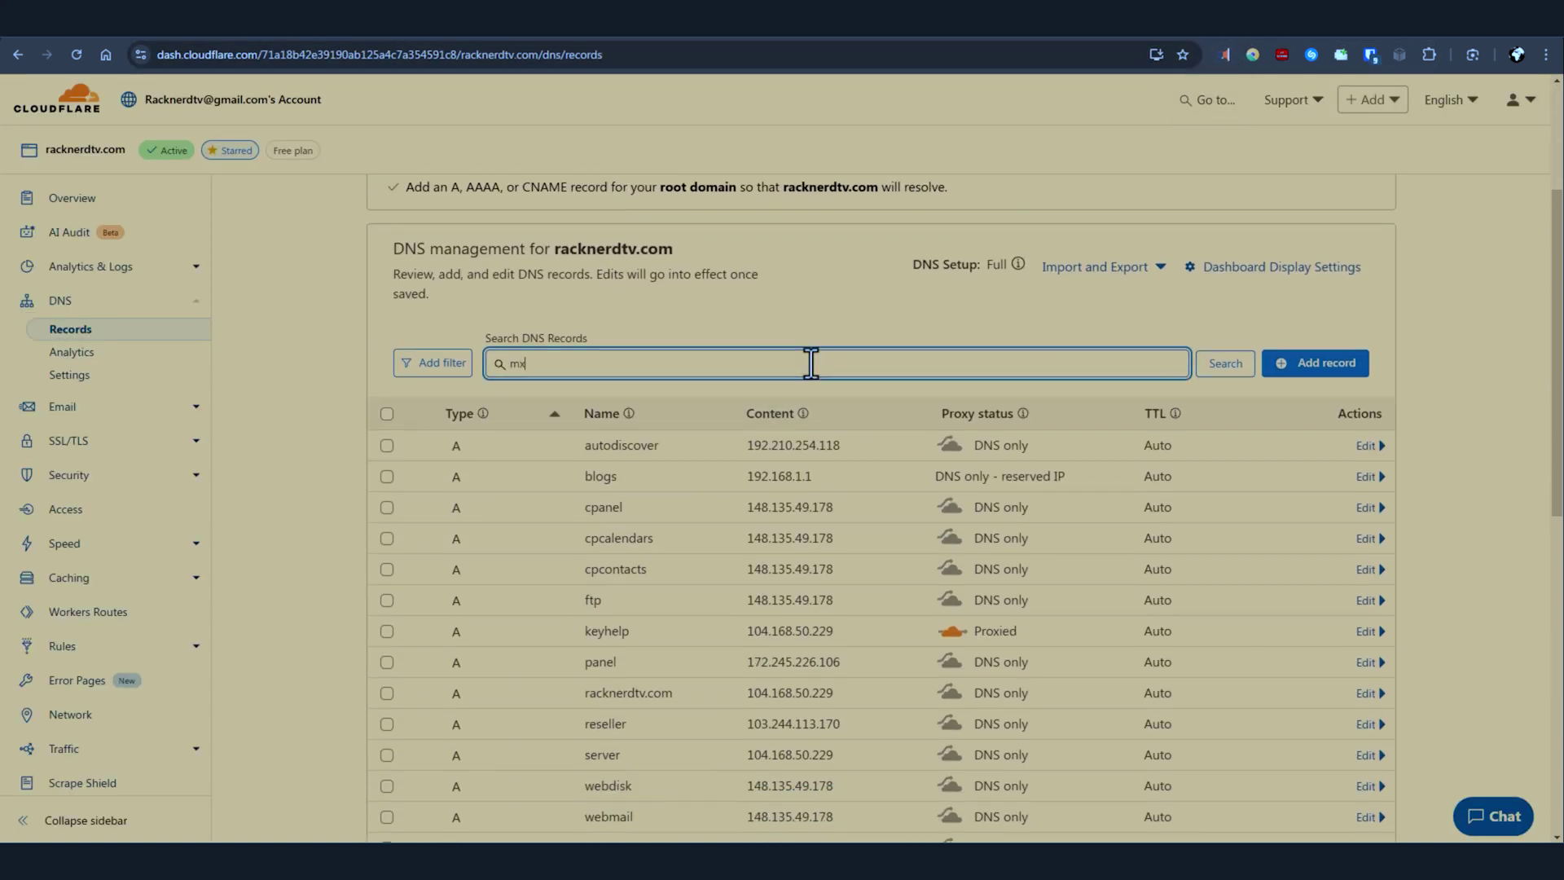
text(mx)
key(Return)
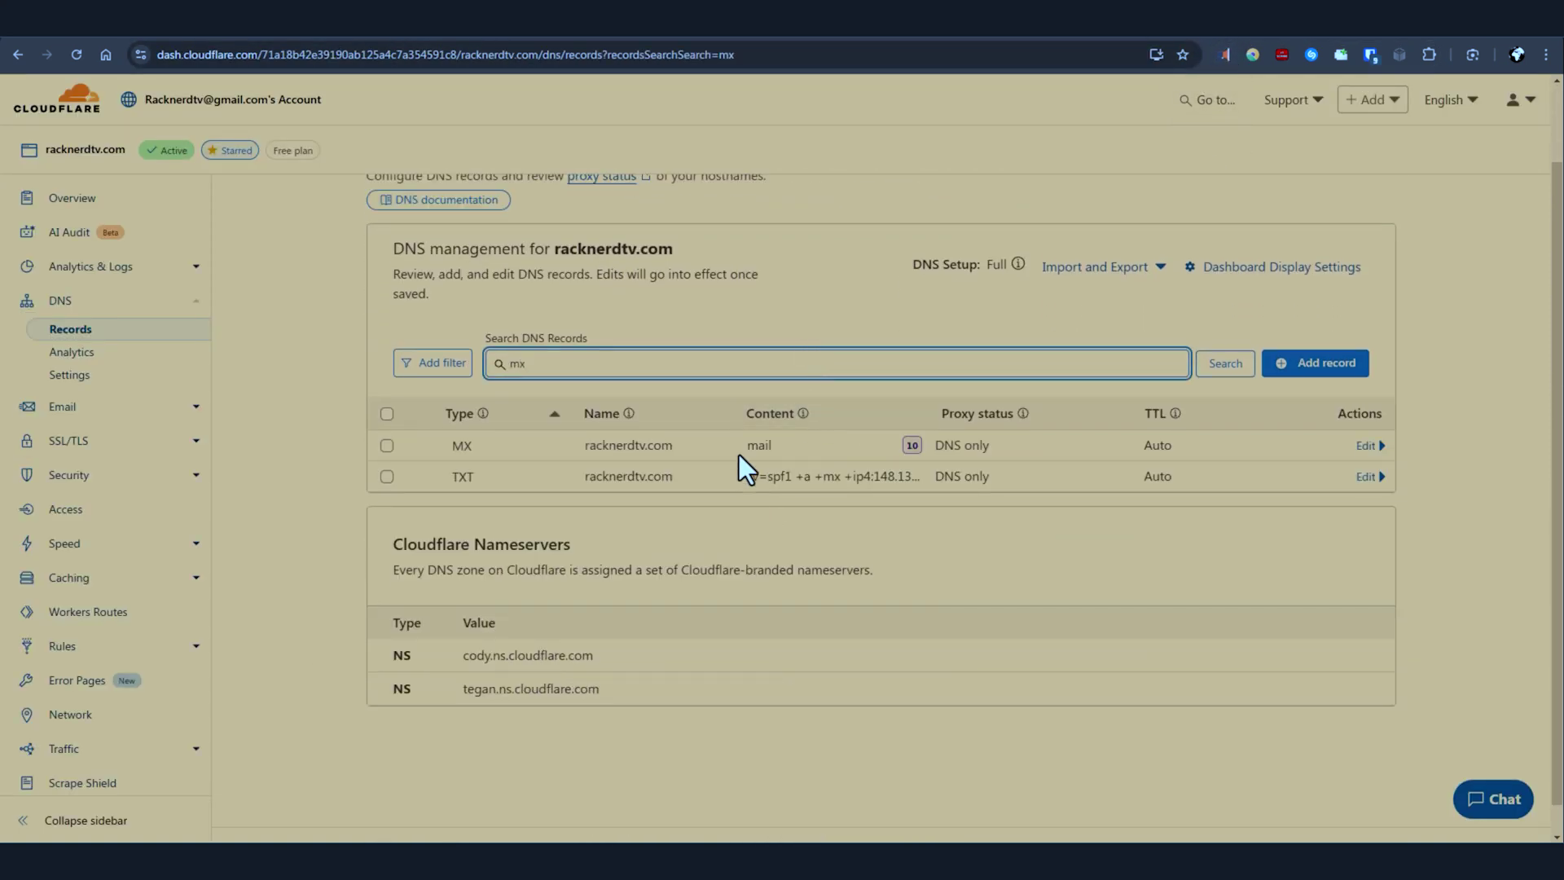
click(1368, 446)
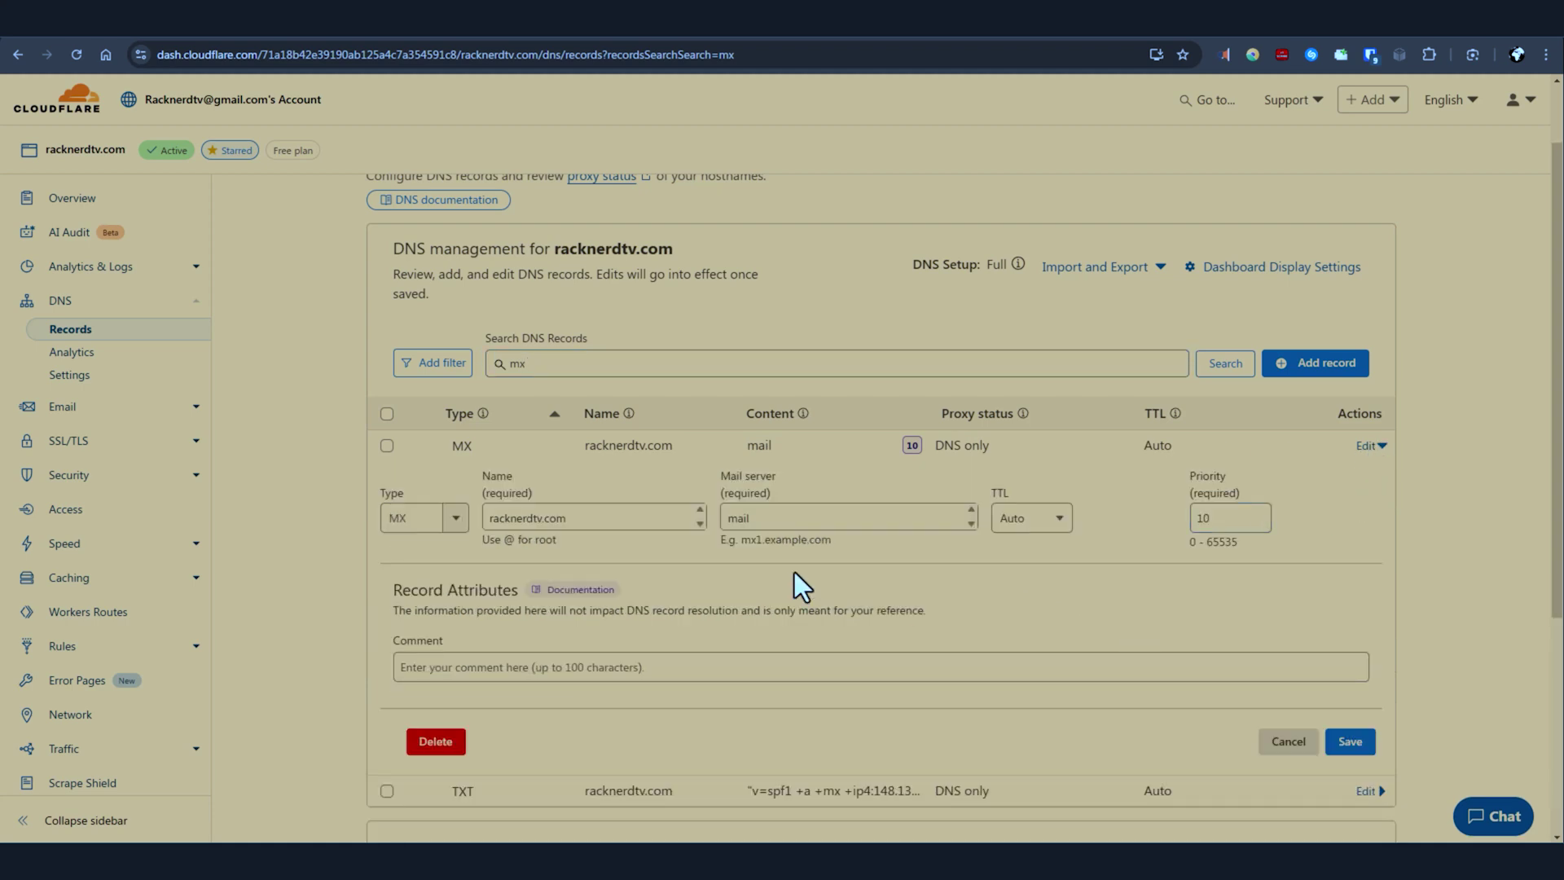
drag(854, 540, 748, 515)
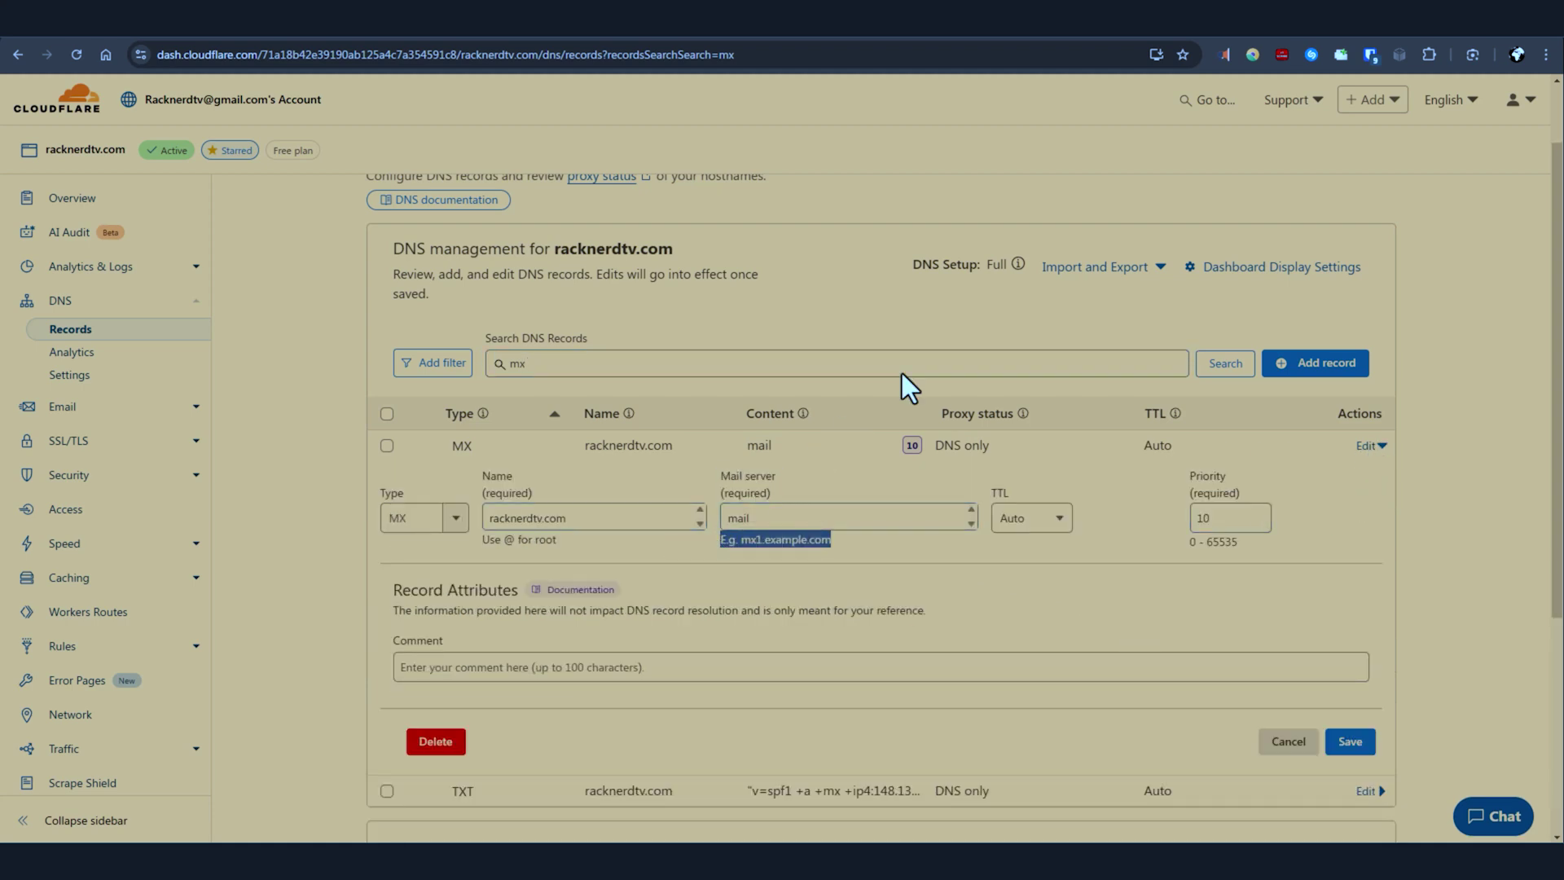
Step: Switch to cPanel, filter racknerdtv.com's zone records to MX in the Zone Editor and copy the destination mail.racknerdtv.com
click(1075, 36)
click(1168, 98)
text(zone)
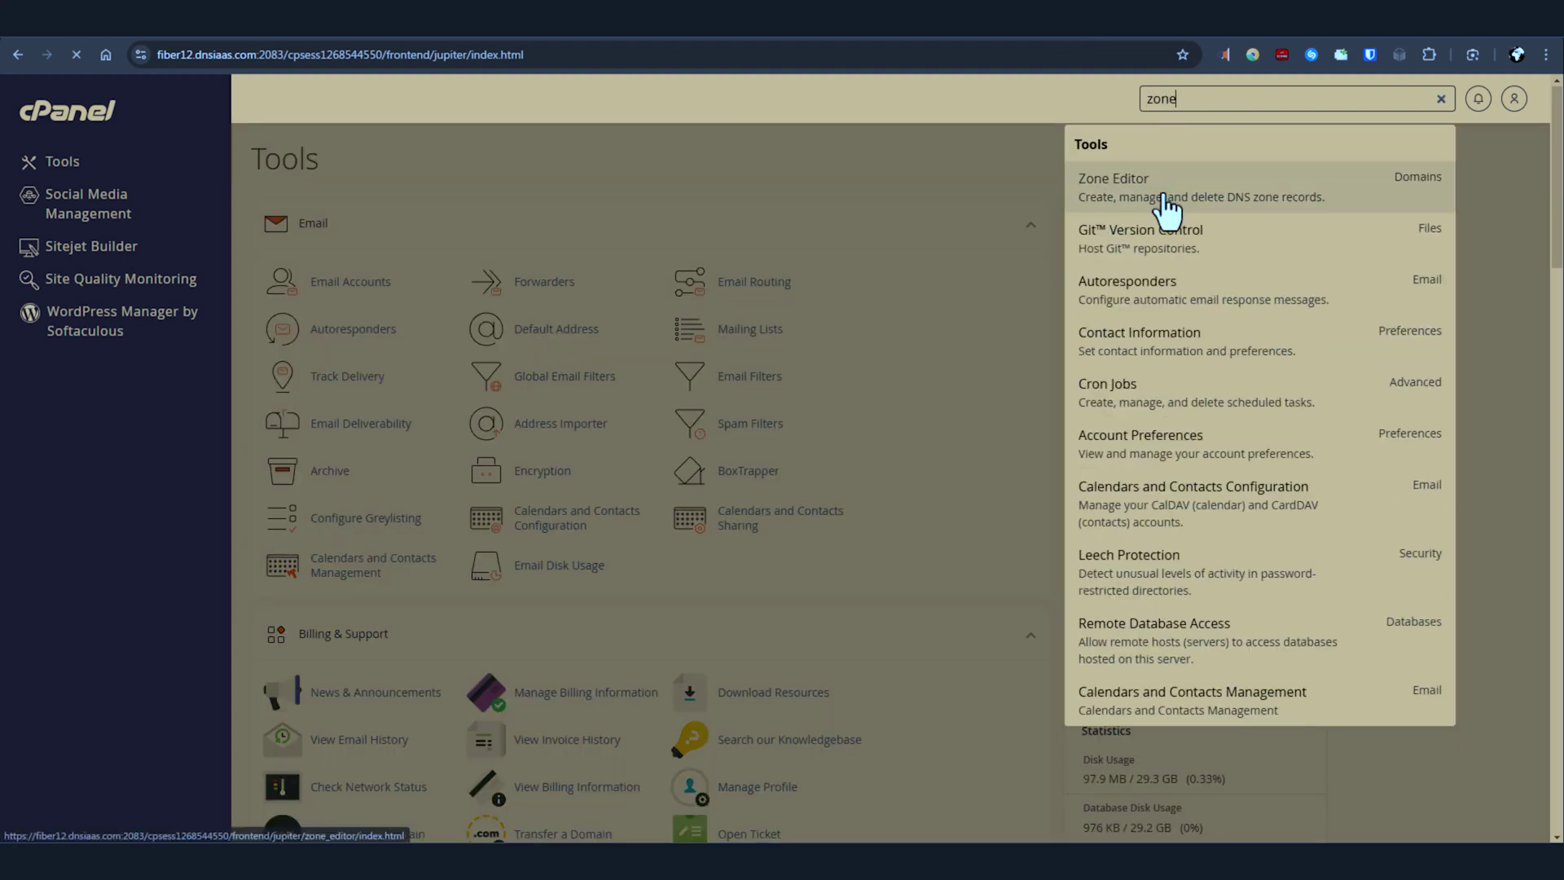
click(1165, 191)
click(842, 432)
click(416, 333)
drag(796, 450, 906, 452)
double_click(903, 451)
key(ctrl+c)
Step: Back in Cloudflare, set the MX record's mail server to mail.racknerdtv.com, save it and reopen the record to check it
key(ctrl+Tab)
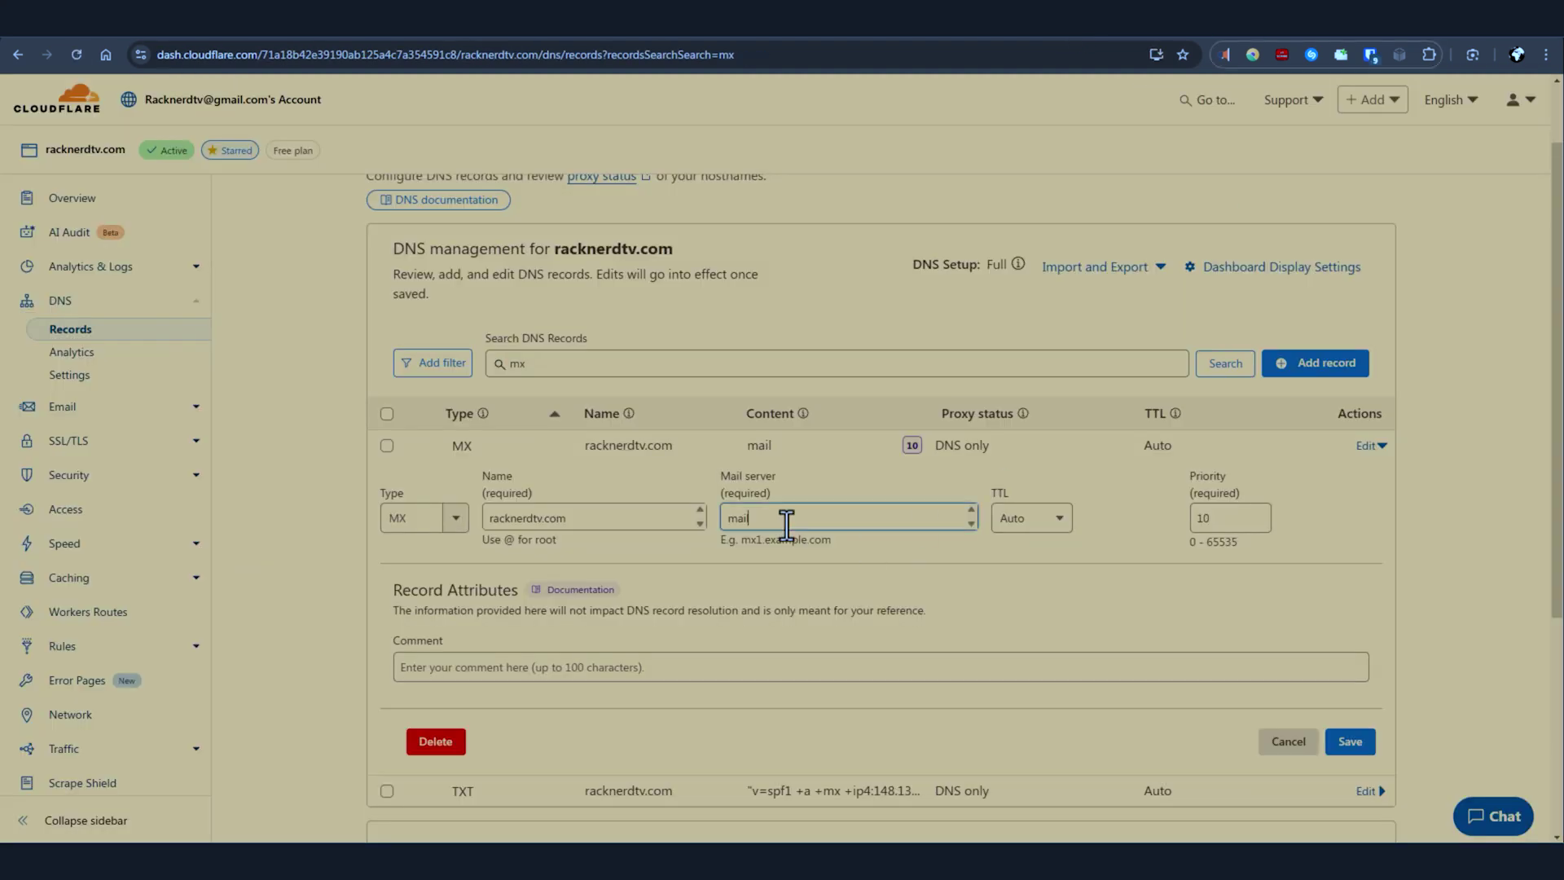
right_click(785, 517)
click(796, 196)
click(1371, 744)
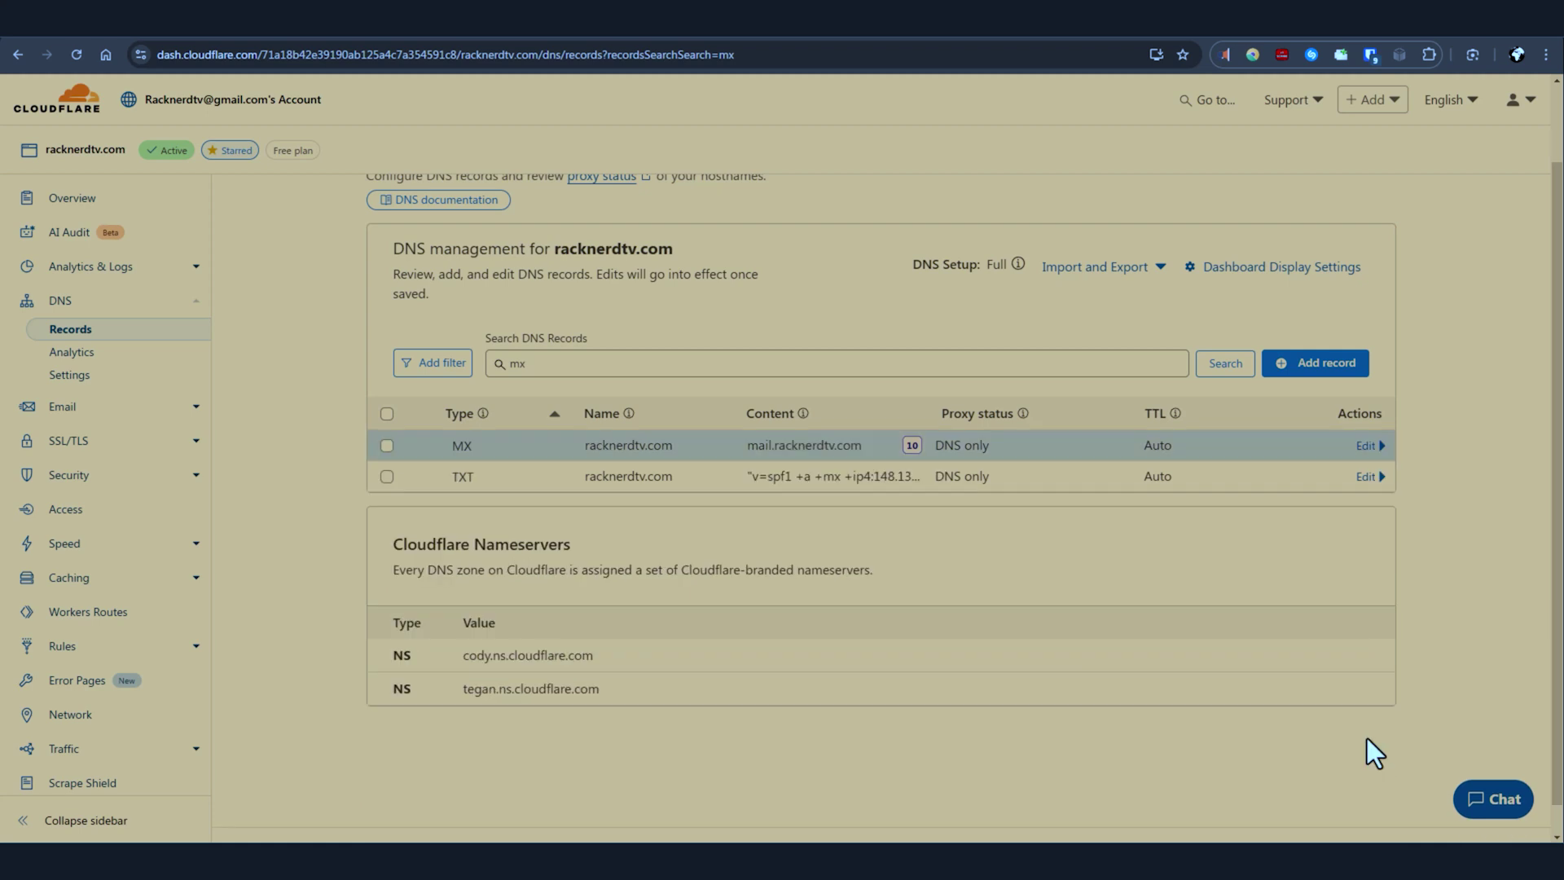
click(1370, 446)
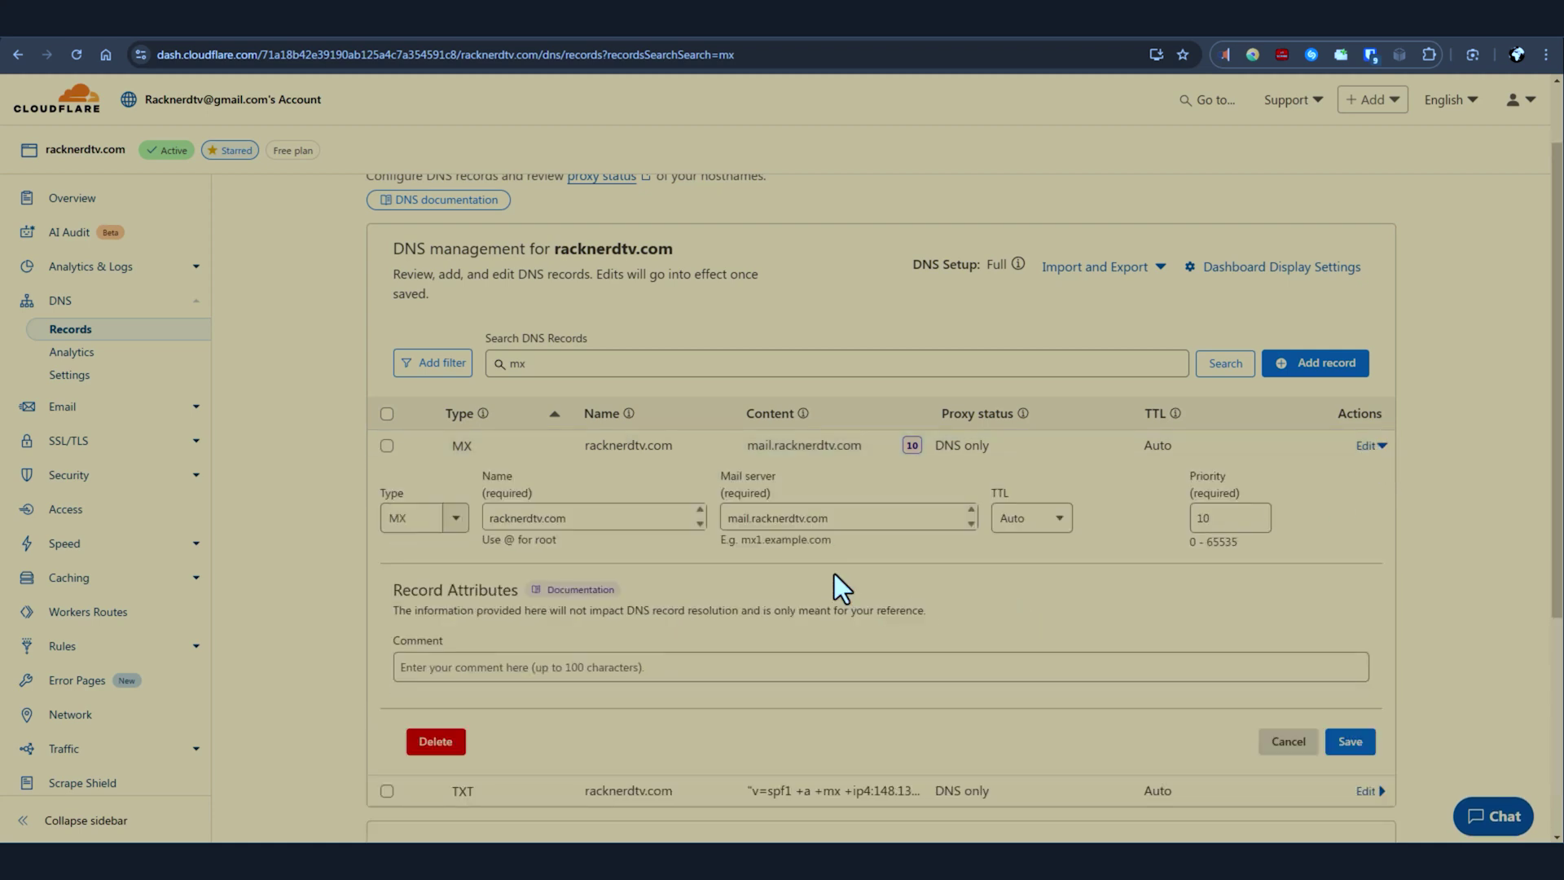
Step: Clear the "mx" search and look through the full list of DNS records for racknerdtv.com
double_click(517, 363)
key(BackSpace)
click(1225, 363)
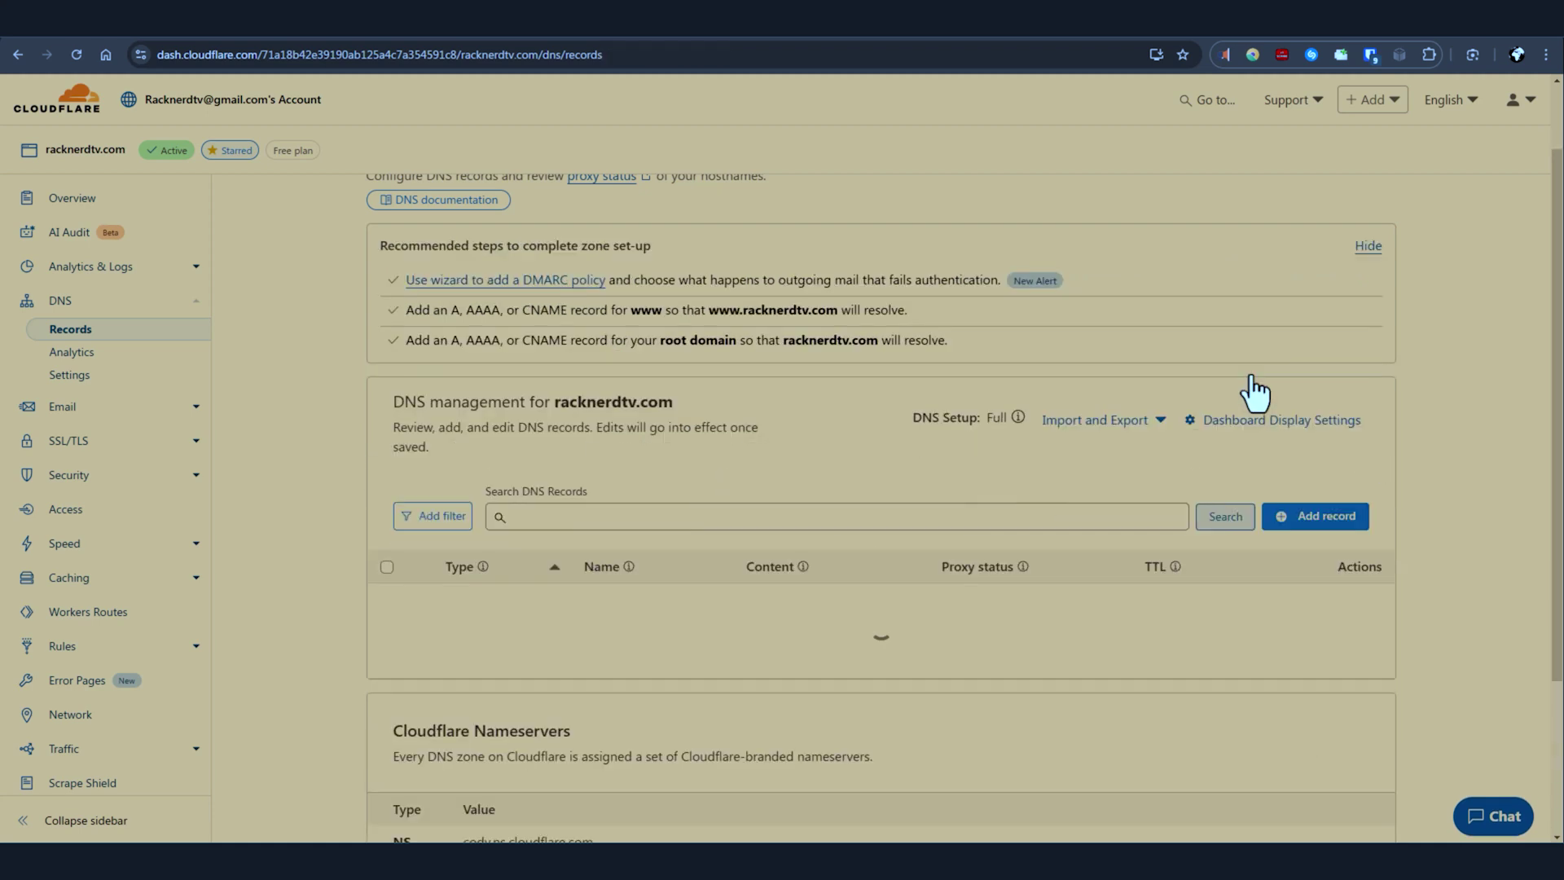
scroll(887, 617, down, 5)
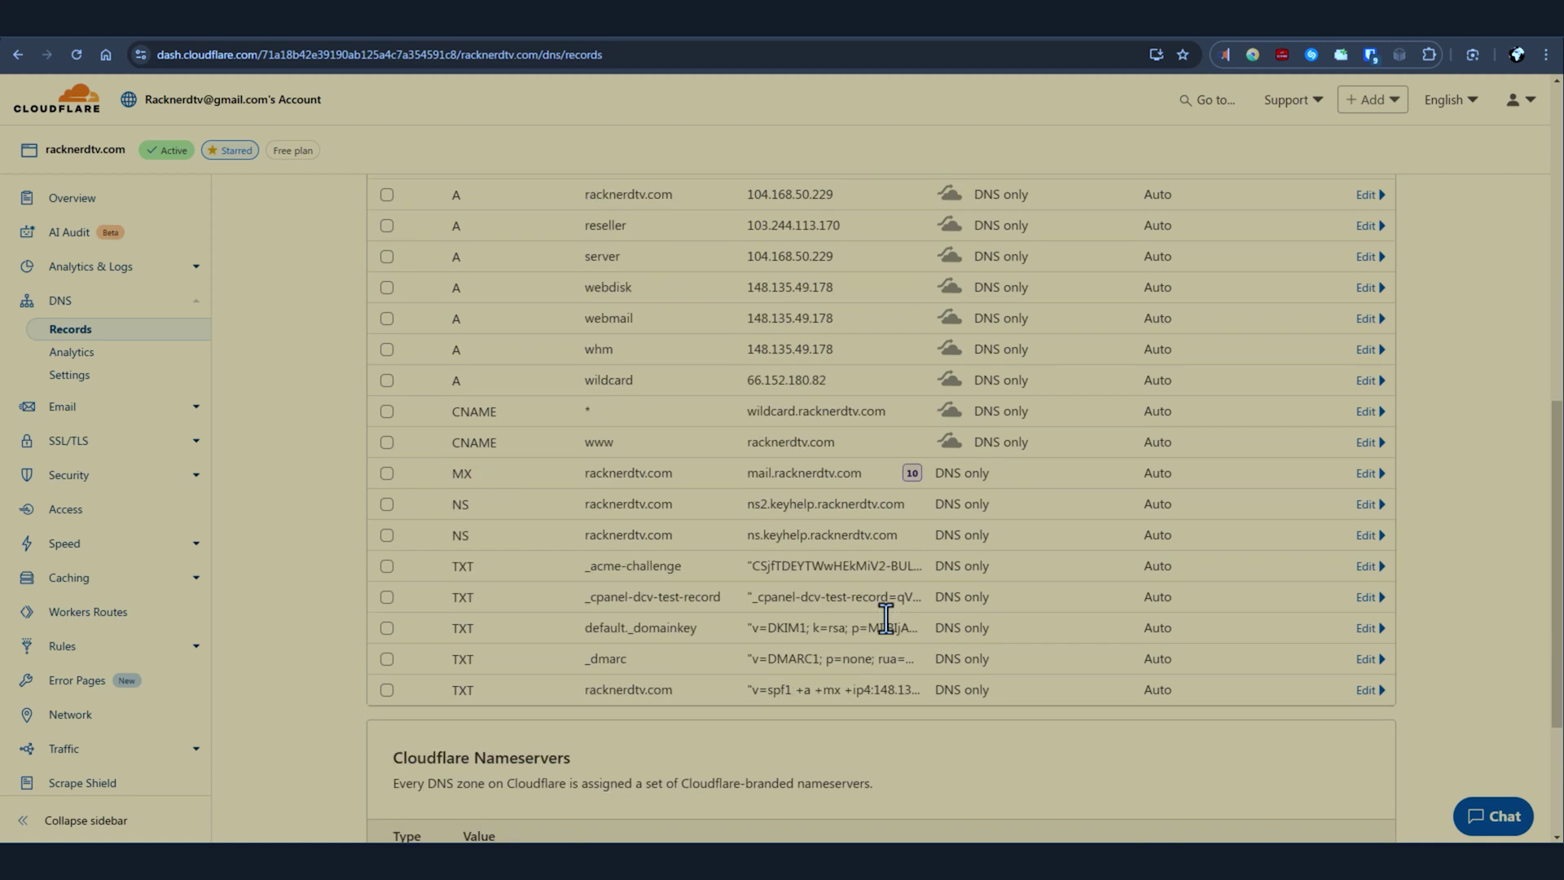
scroll(886, 617, up, 3)
scroll(887, 618, up, 6)
Step: Switch to cPanel, return to the tools overview and find and open Email Deliverability
key(ctrl+Tab)
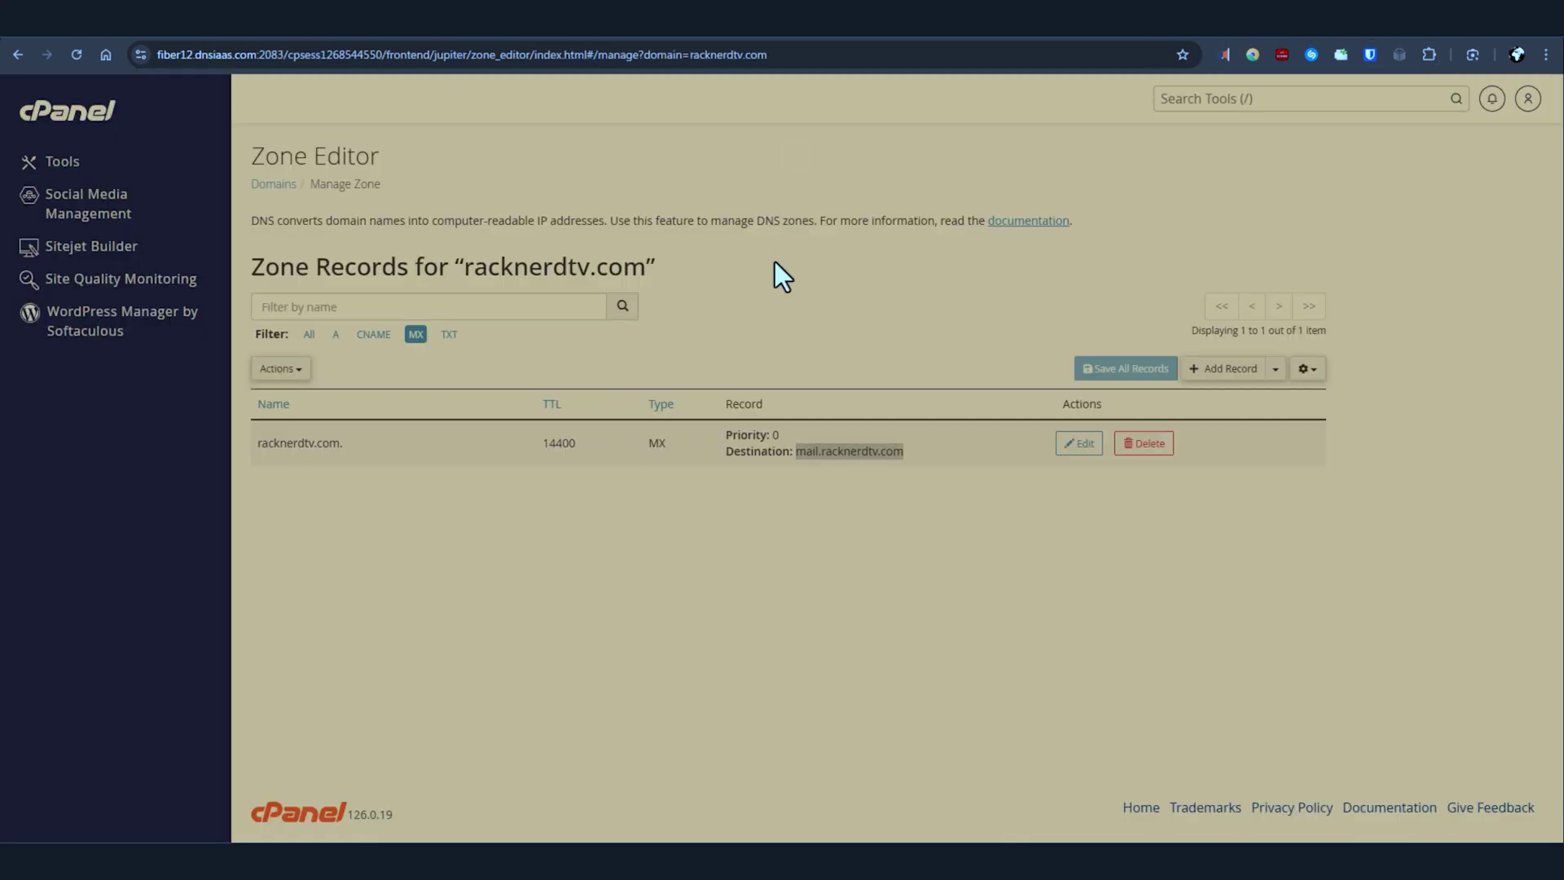
click(96, 117)
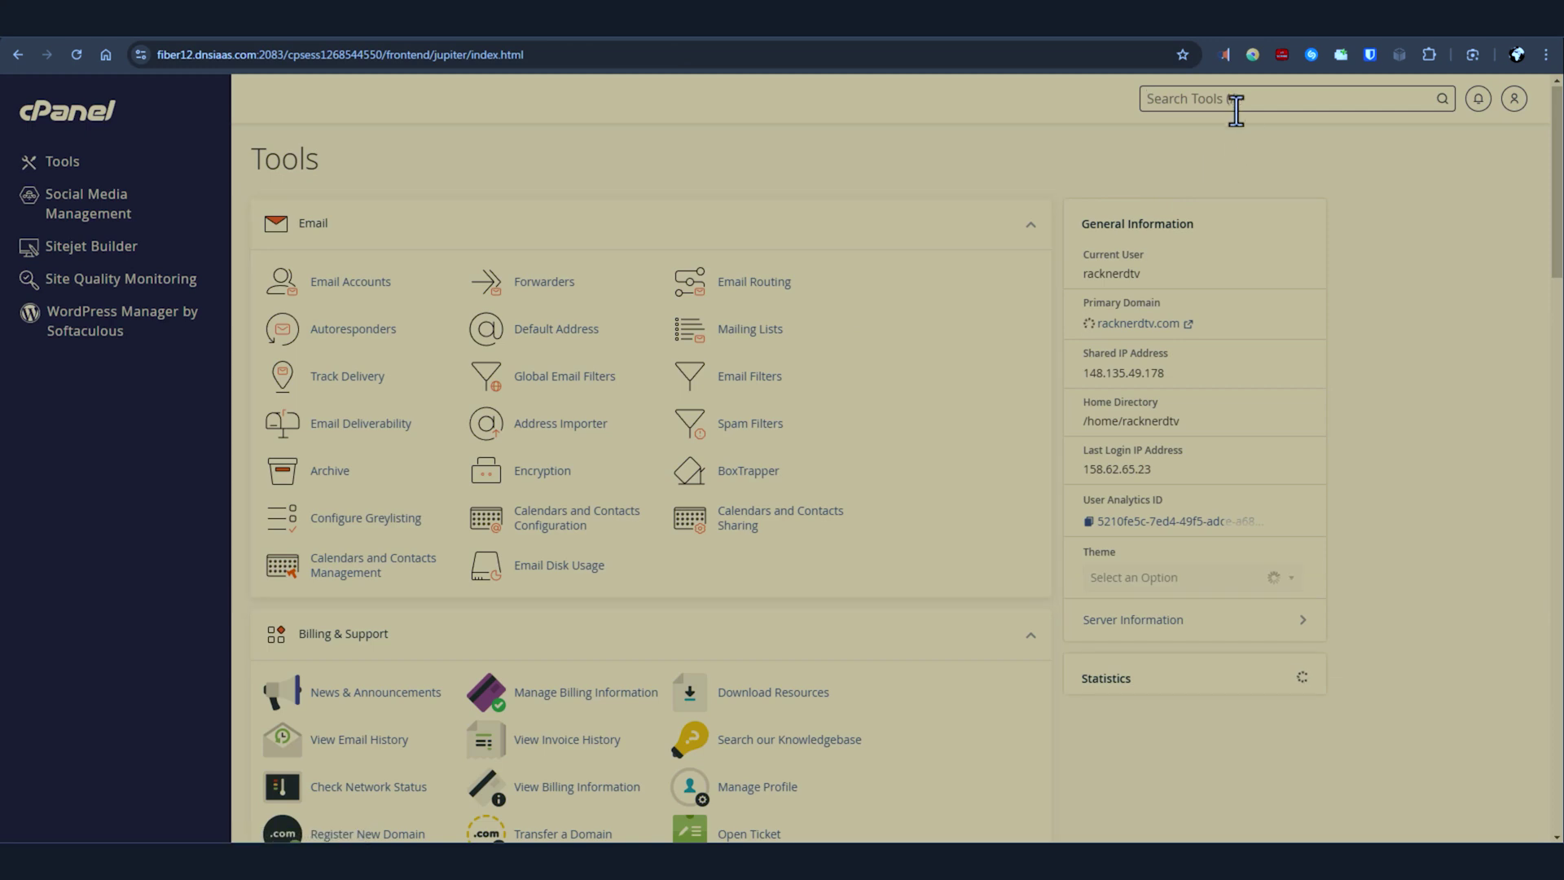
click(1230, 98)
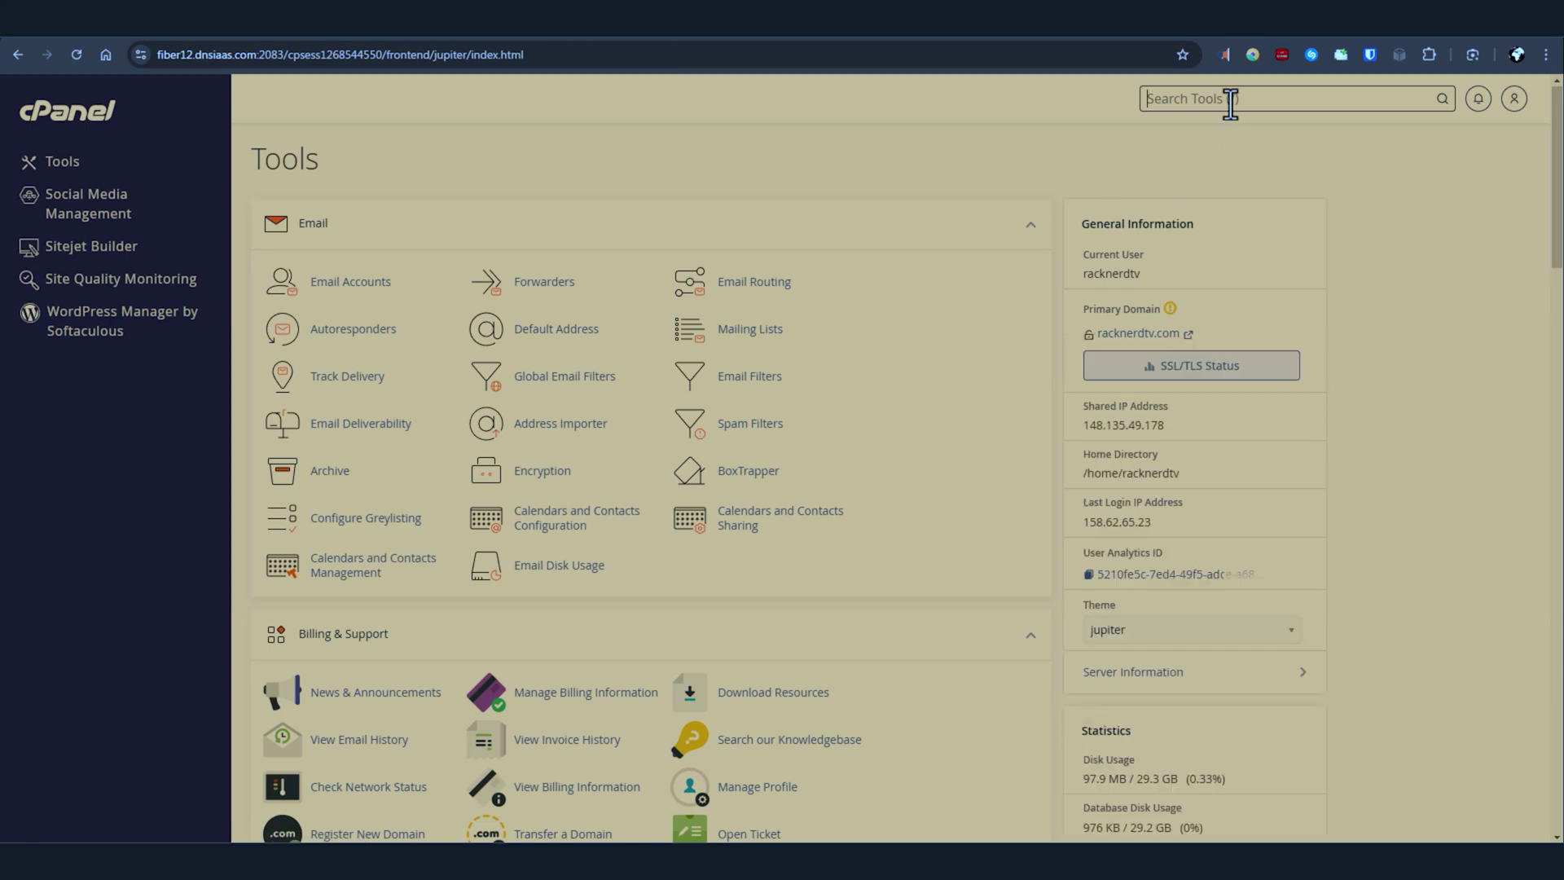
text(Email Deliverability)
click(1177, 224)
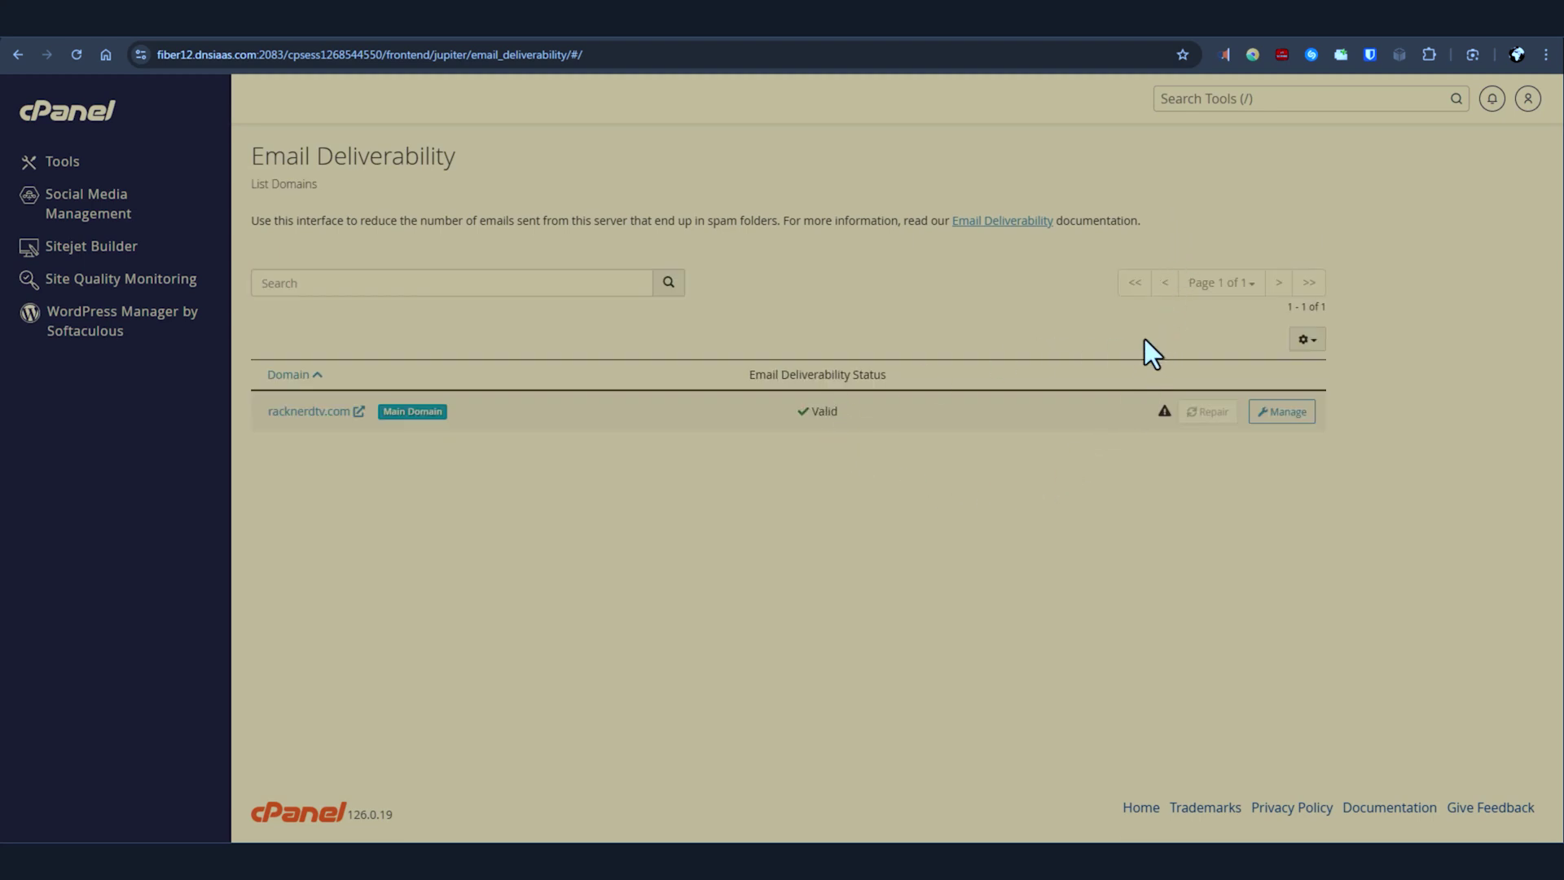
Step: Open the deliverability details of racknerdtv.com and review its DKIM, SPF, DMARC and reverse DNS records
click(1277, 416)
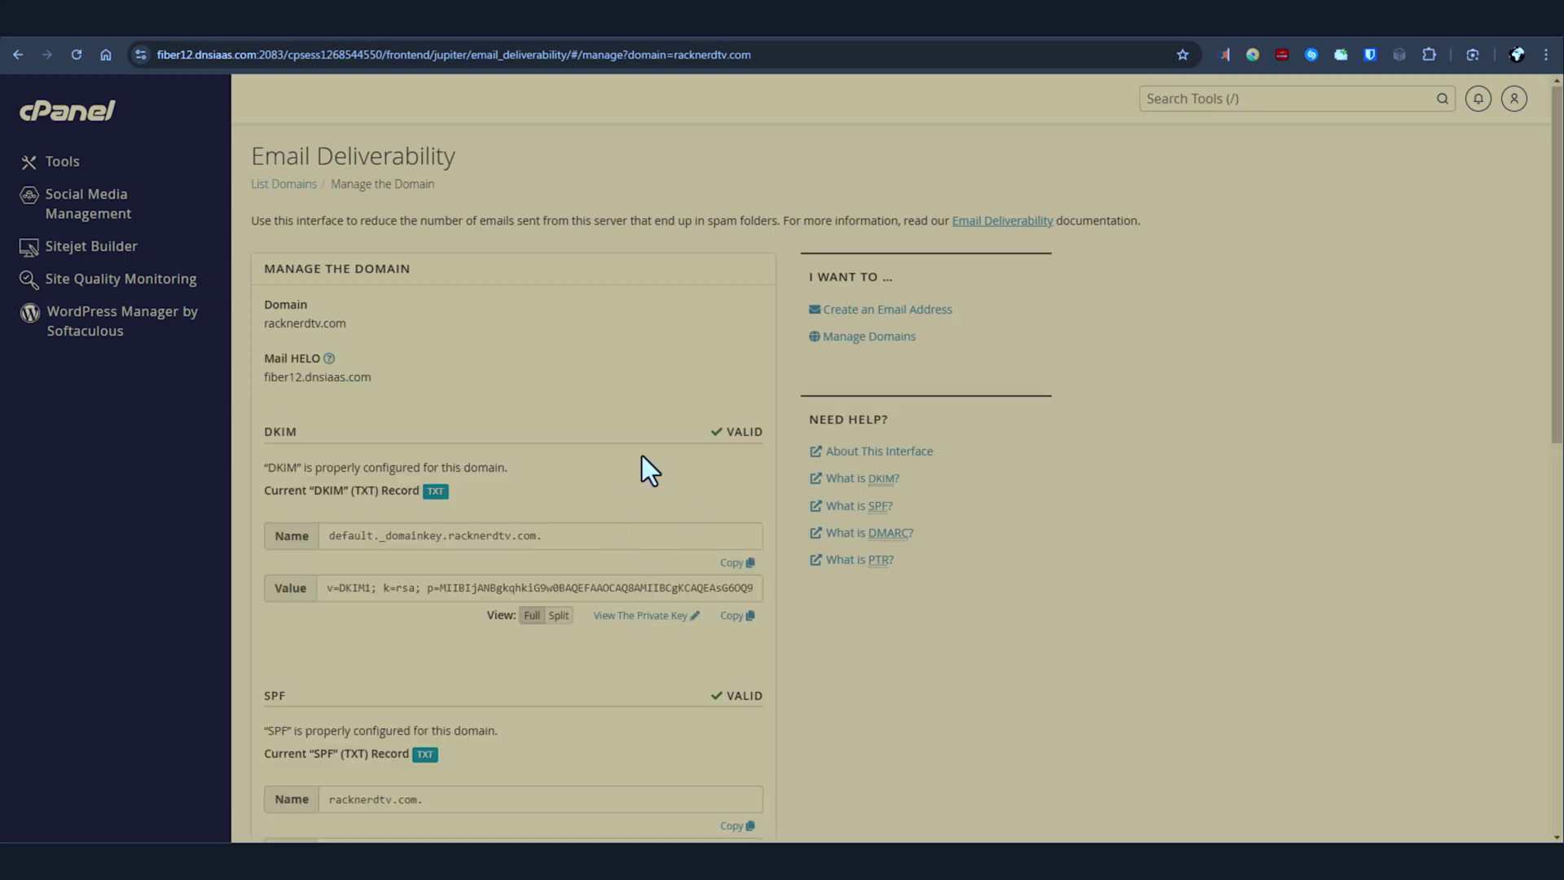
scroll(676, 460, down, 3)
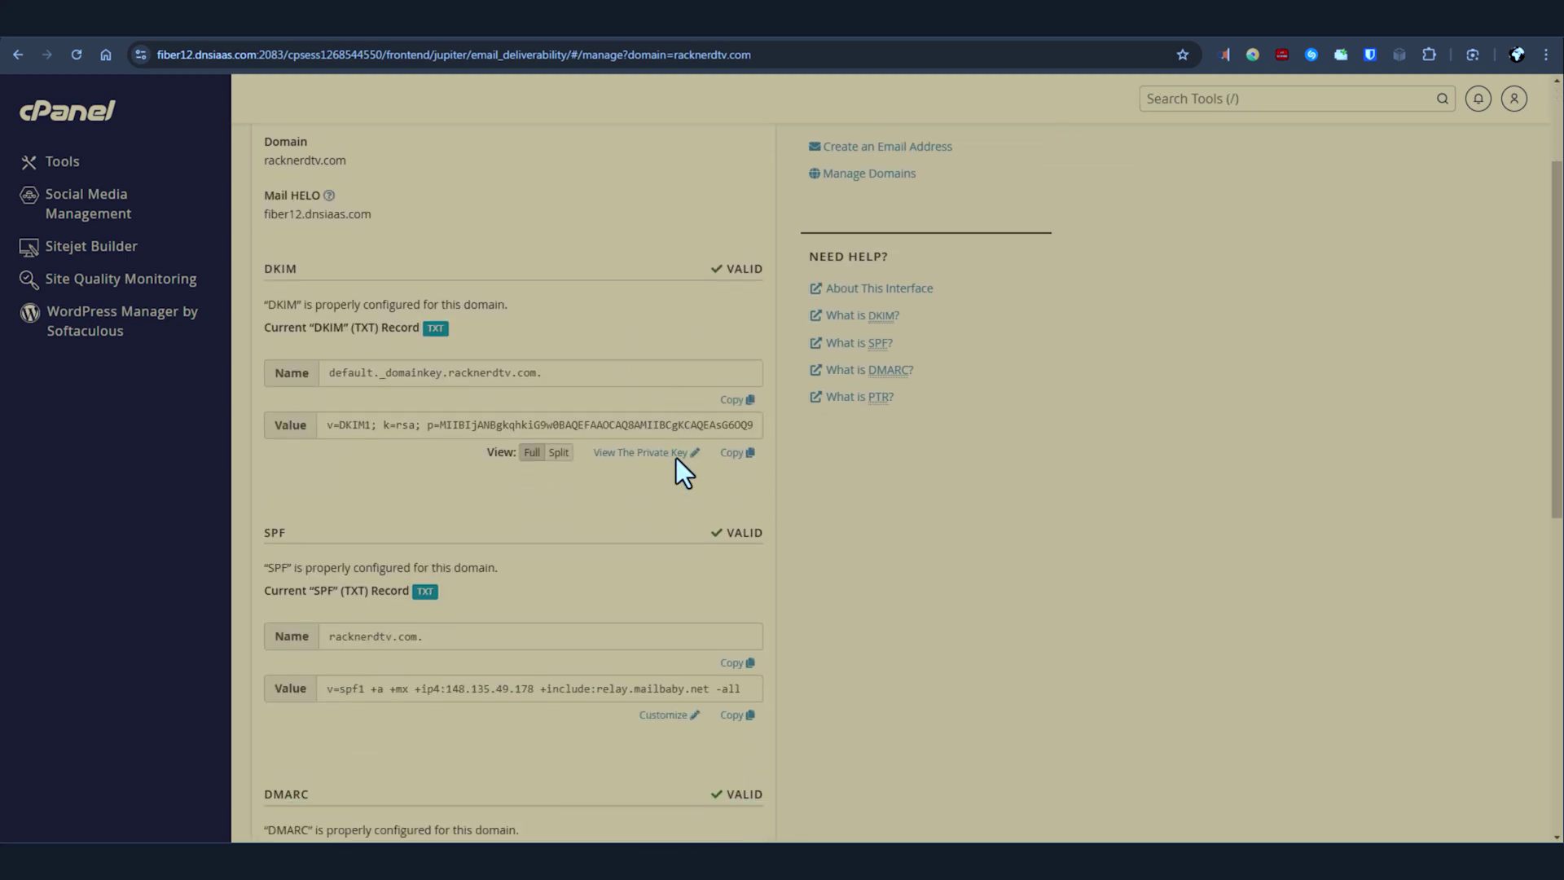
scroll(676, 470, down, 1)
scroll(676, 470, down, 3)
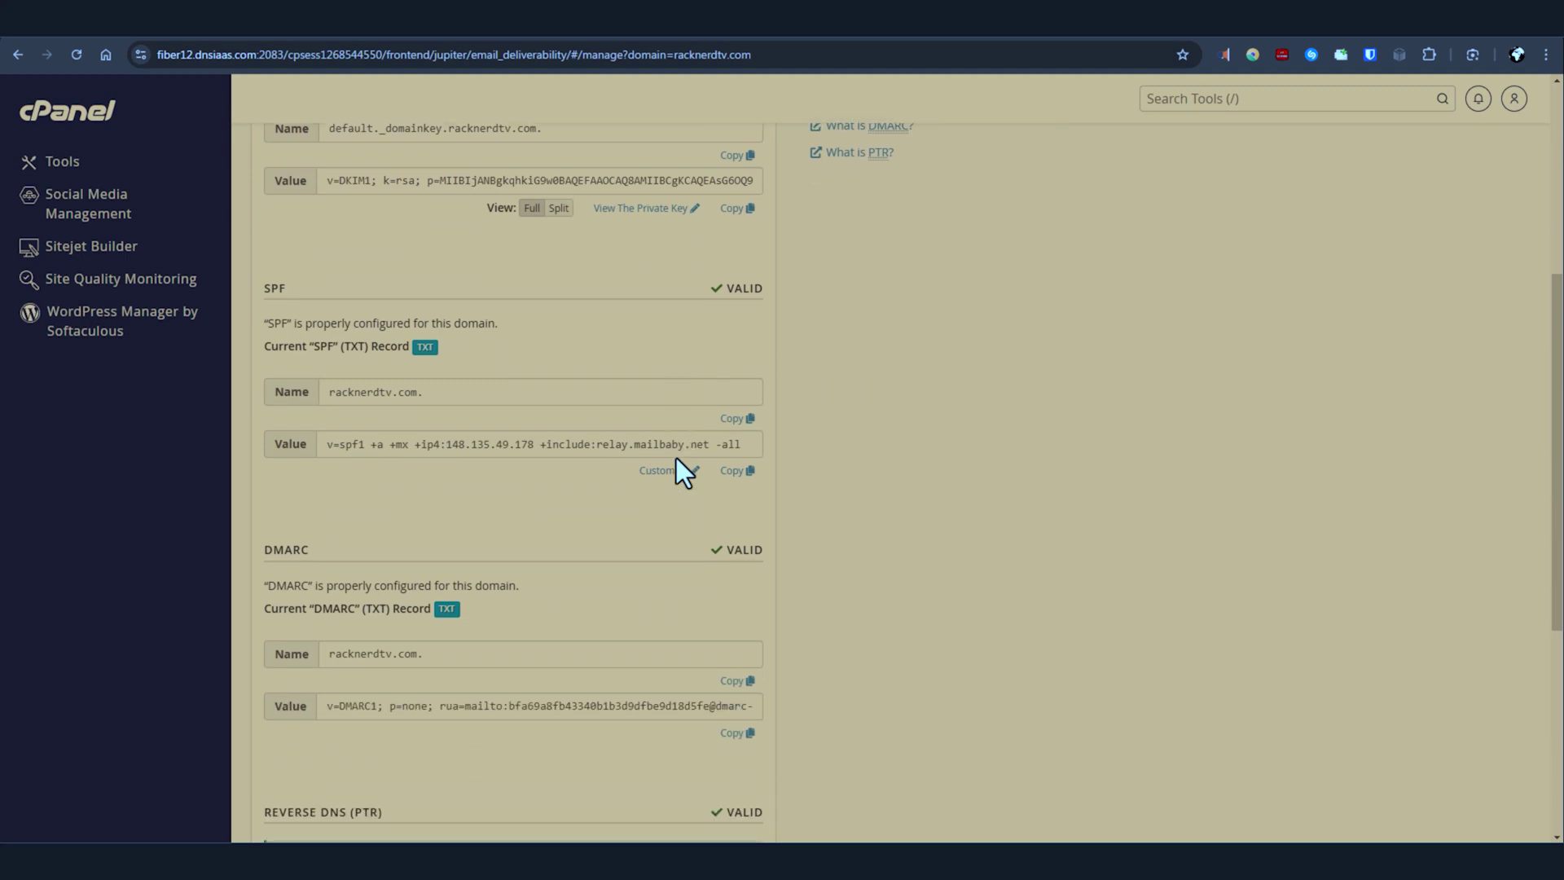
scroll(676, 458, down, 2)
scroll(676, 459, down, 2)
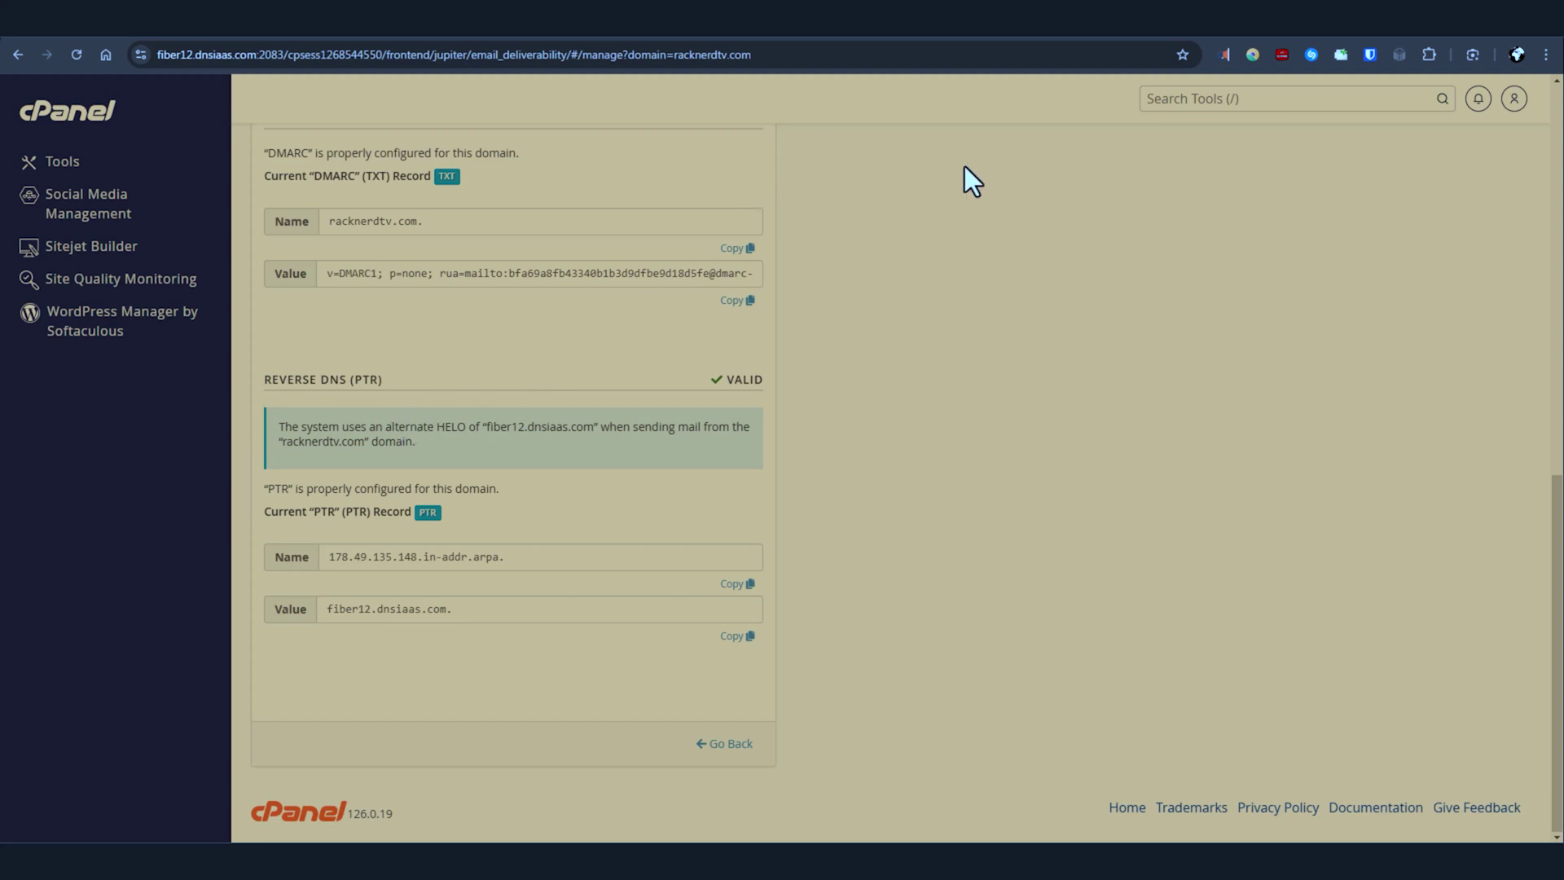
Step: Open BoxTrapper and disable it for the domain's admin email account
click(1202, 91)
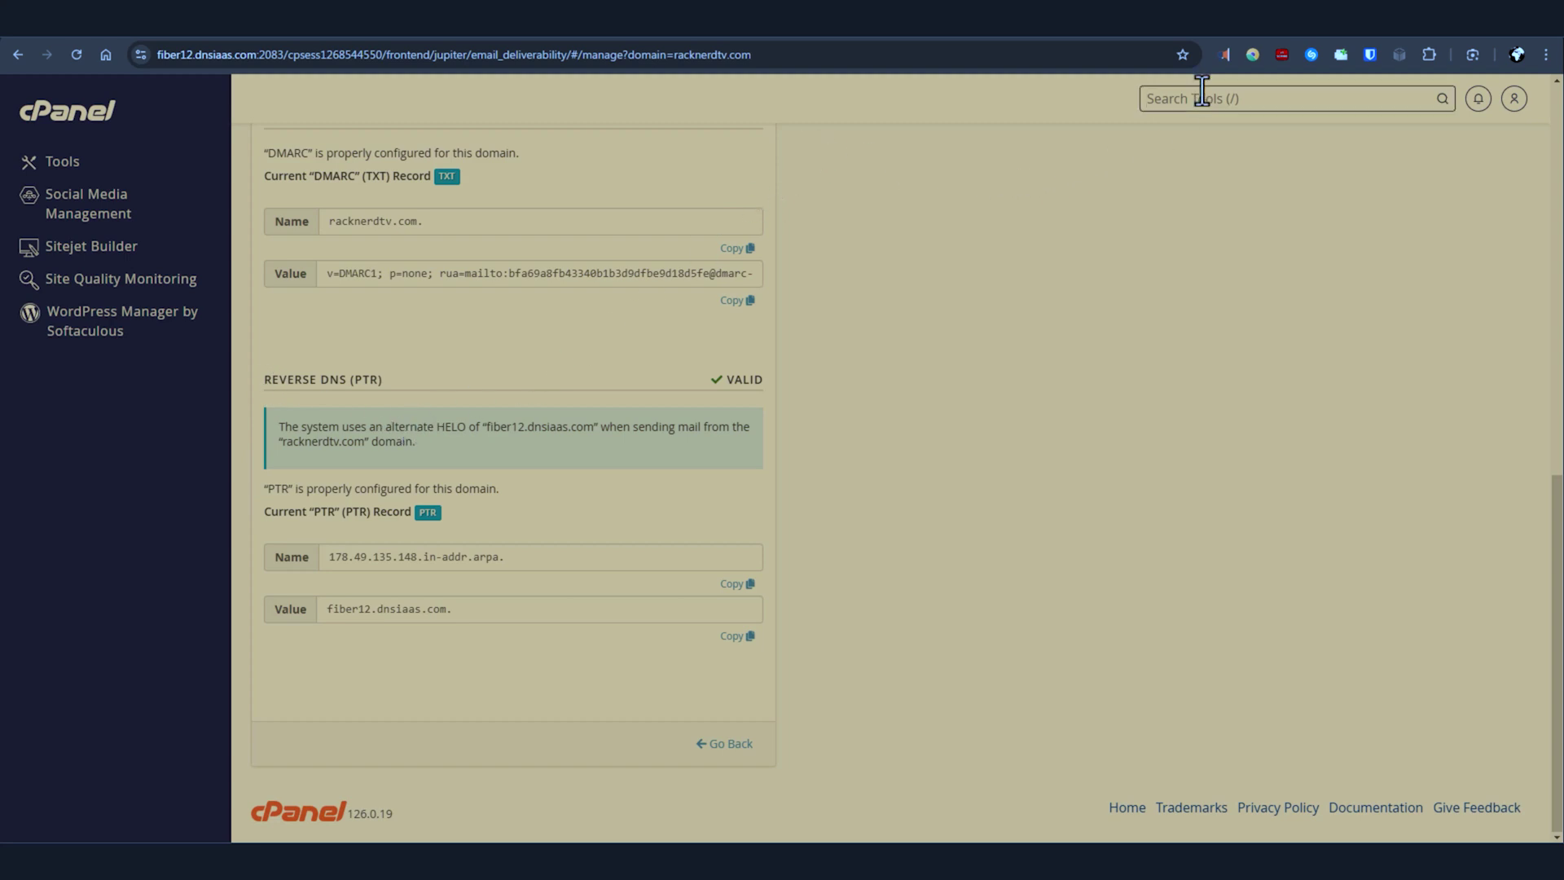
text(boxtr)
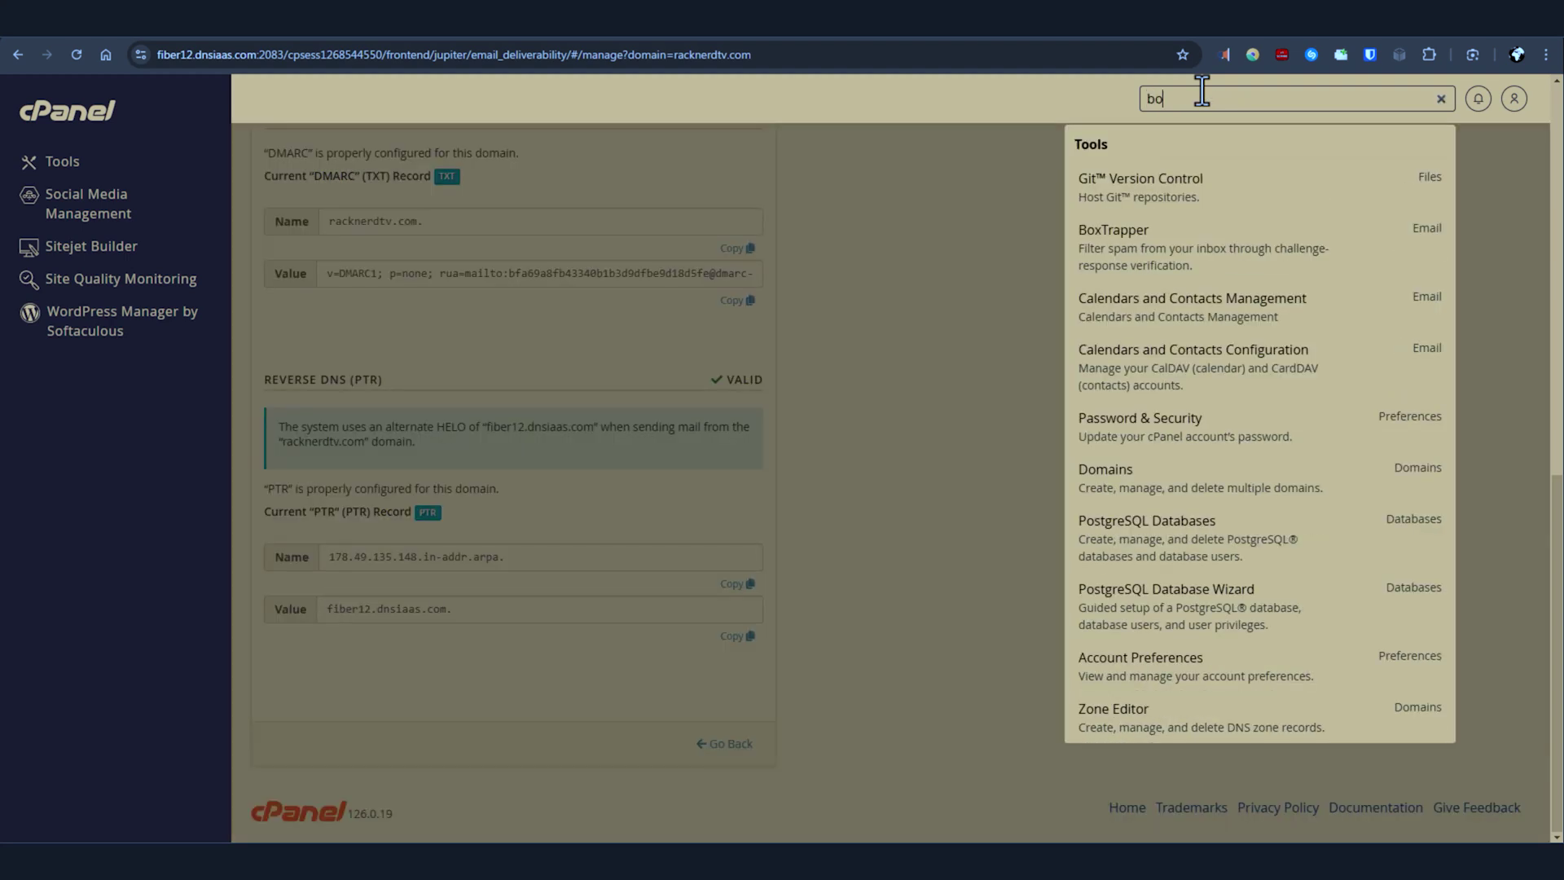
text(apper)
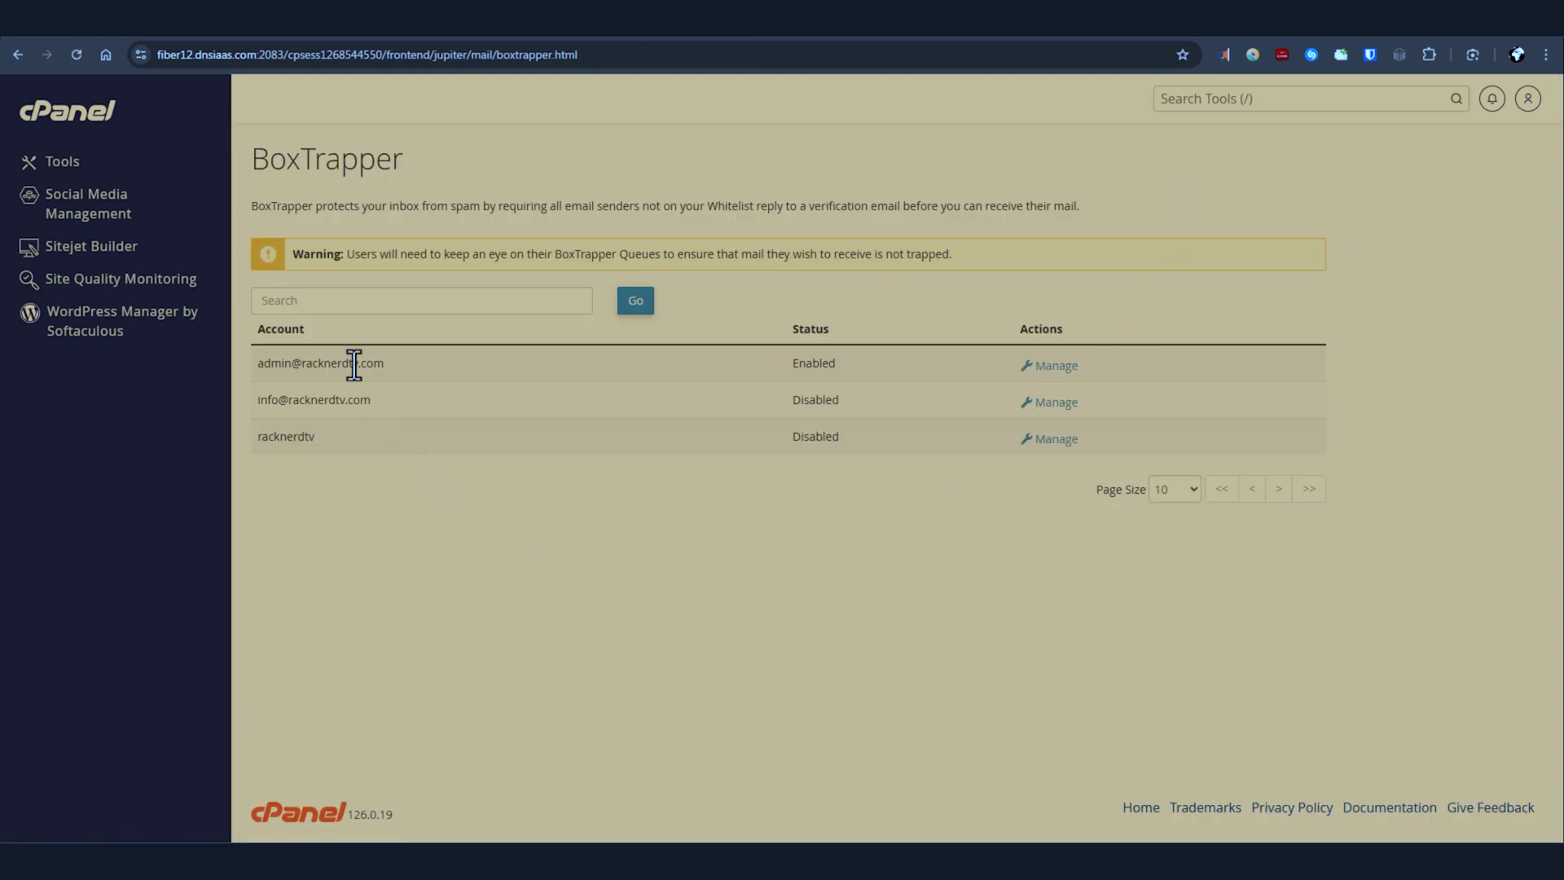
drag(353, 363, 264, 363)
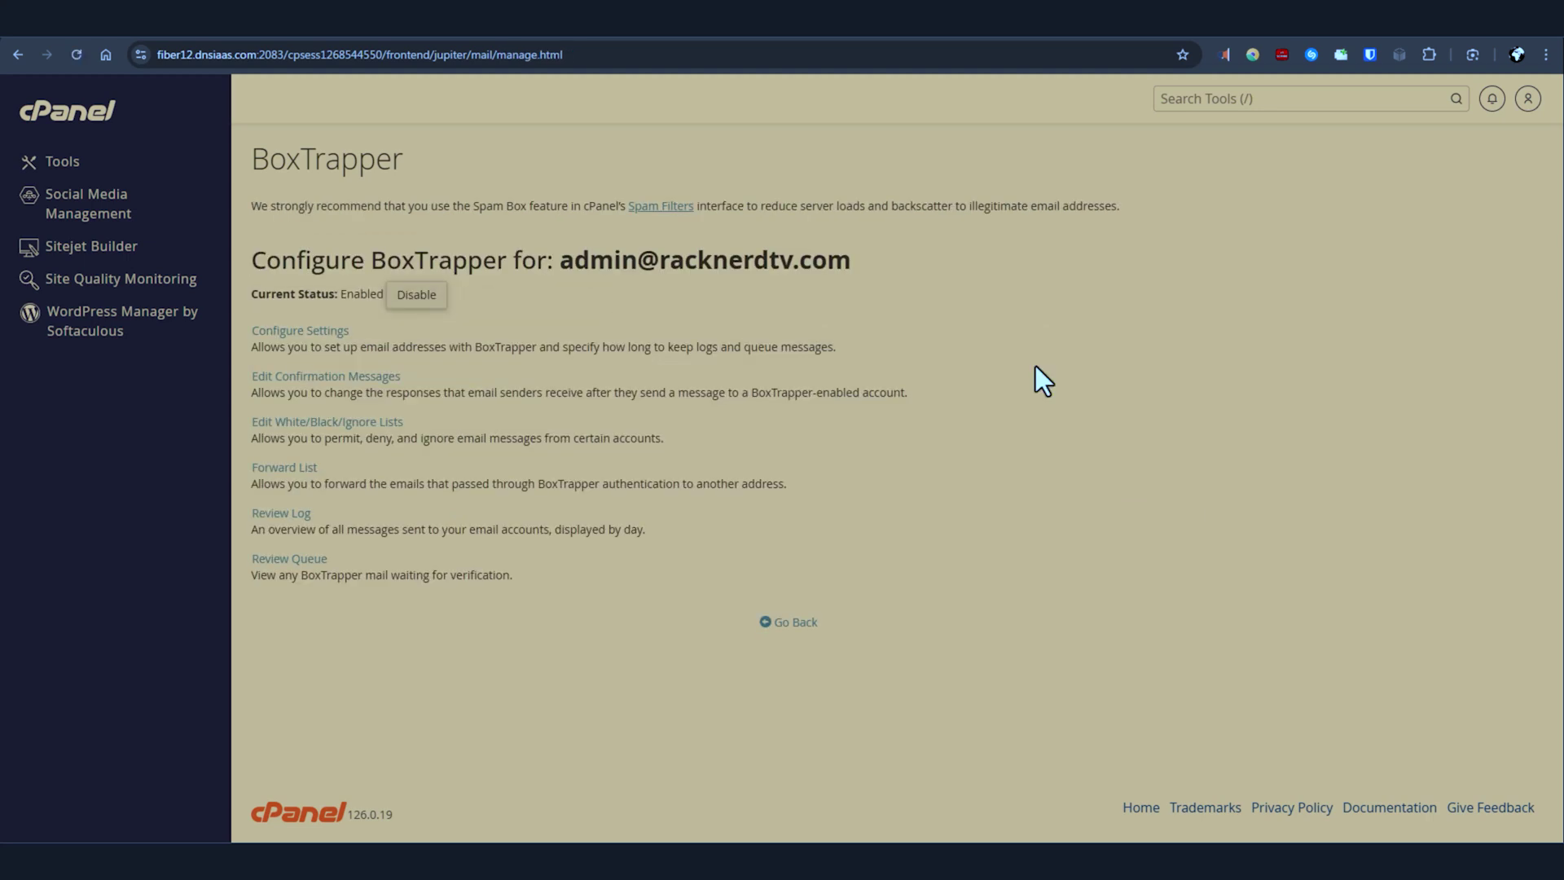
click(415, 311)
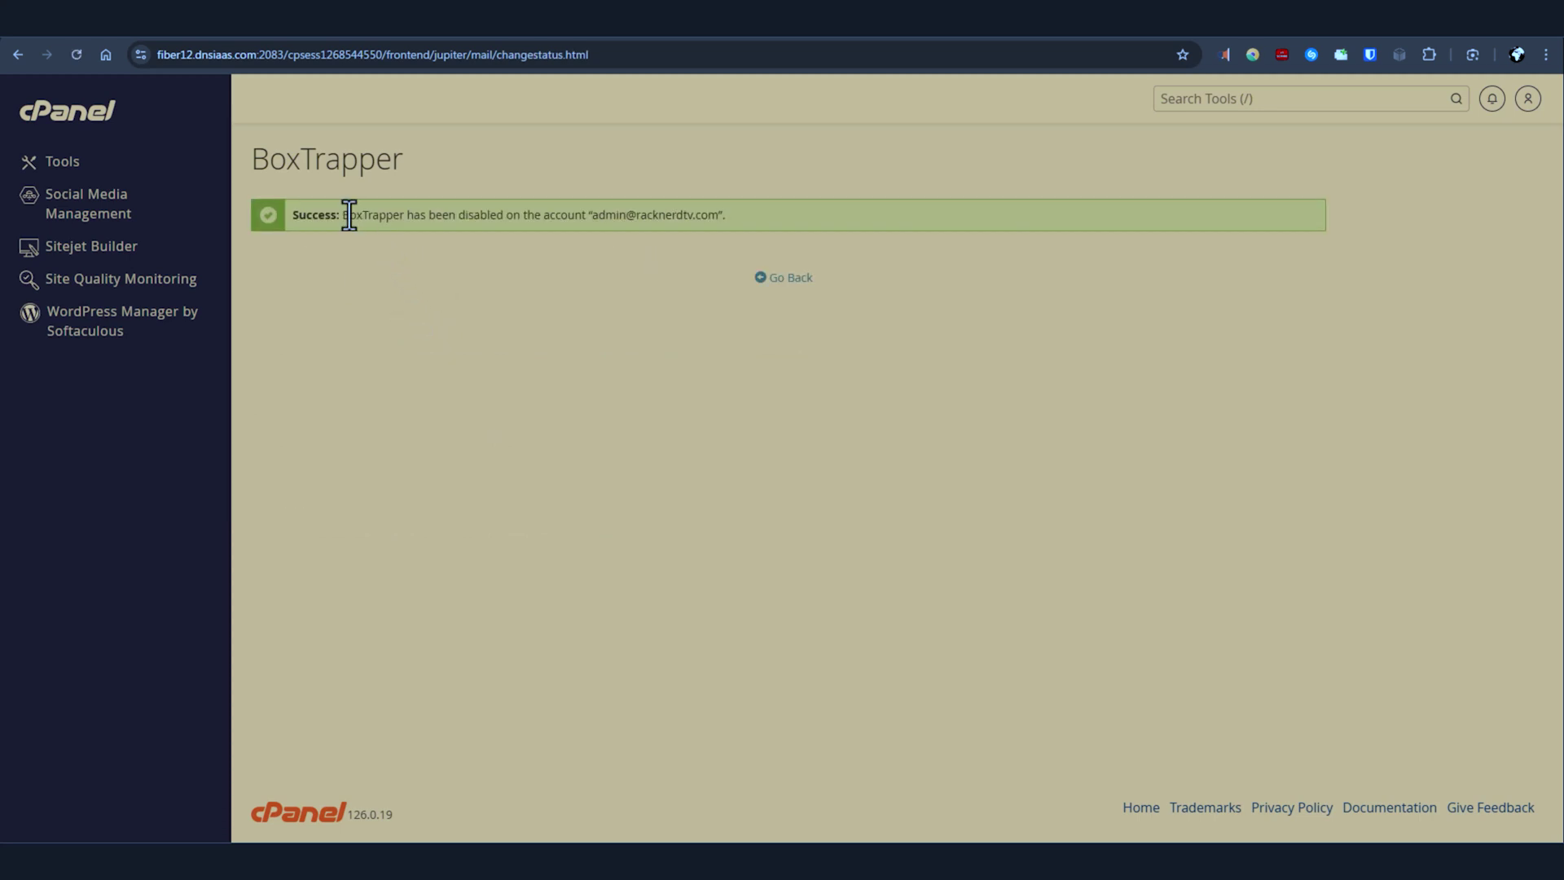
drag(350, 217, 681, 231)
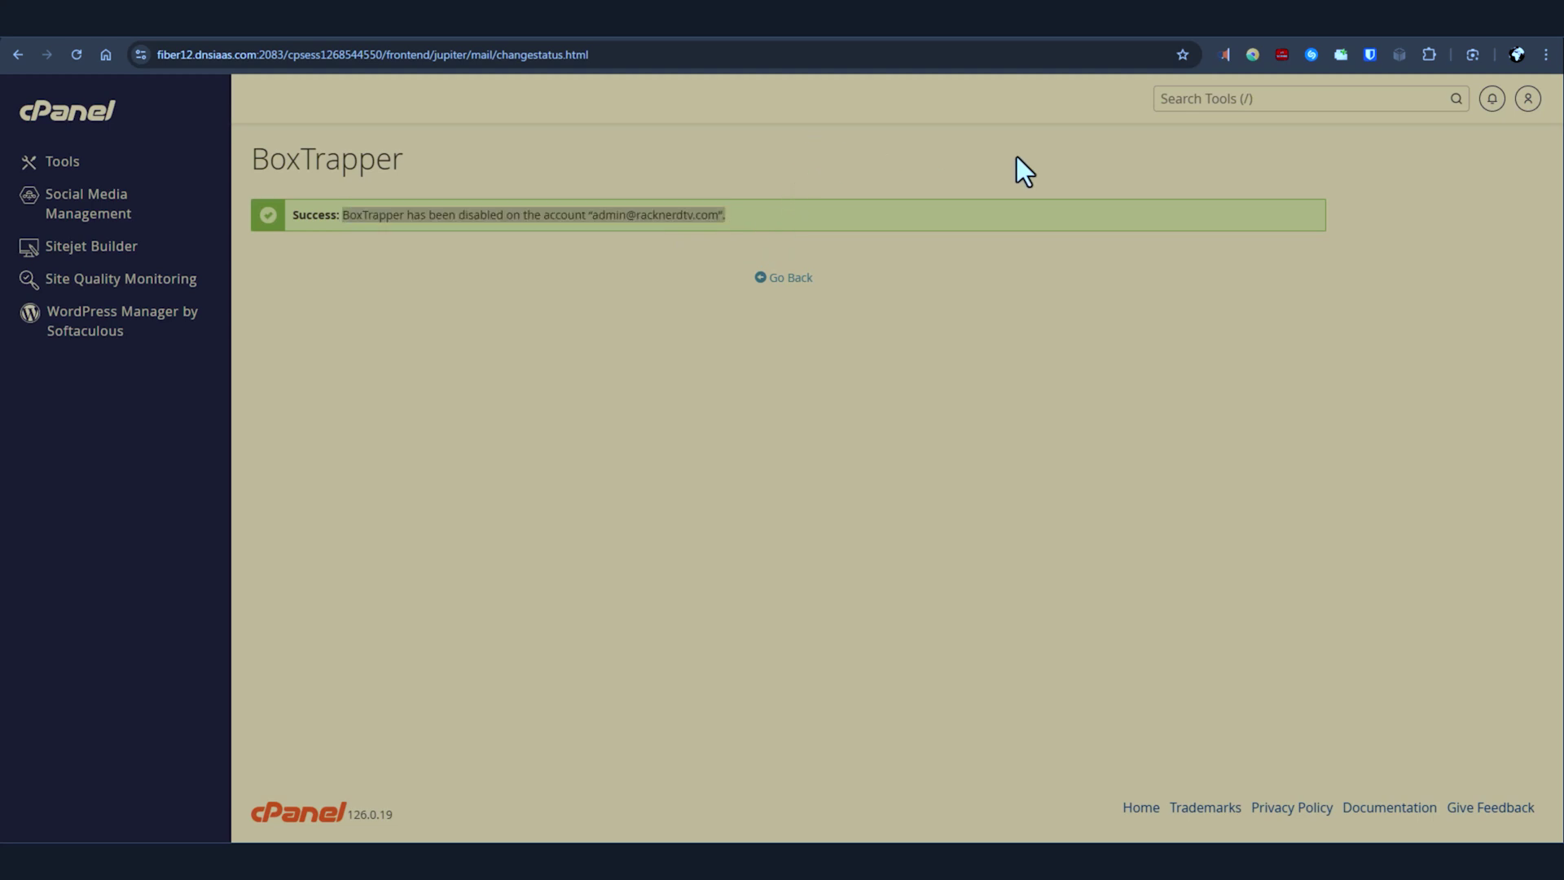
Step: Open Spam Filters, set the Spam Threshold Score to "Passive, Only Very Obvious Spam (10)" and update the scoring options
click(1192, 99)
text(spam)
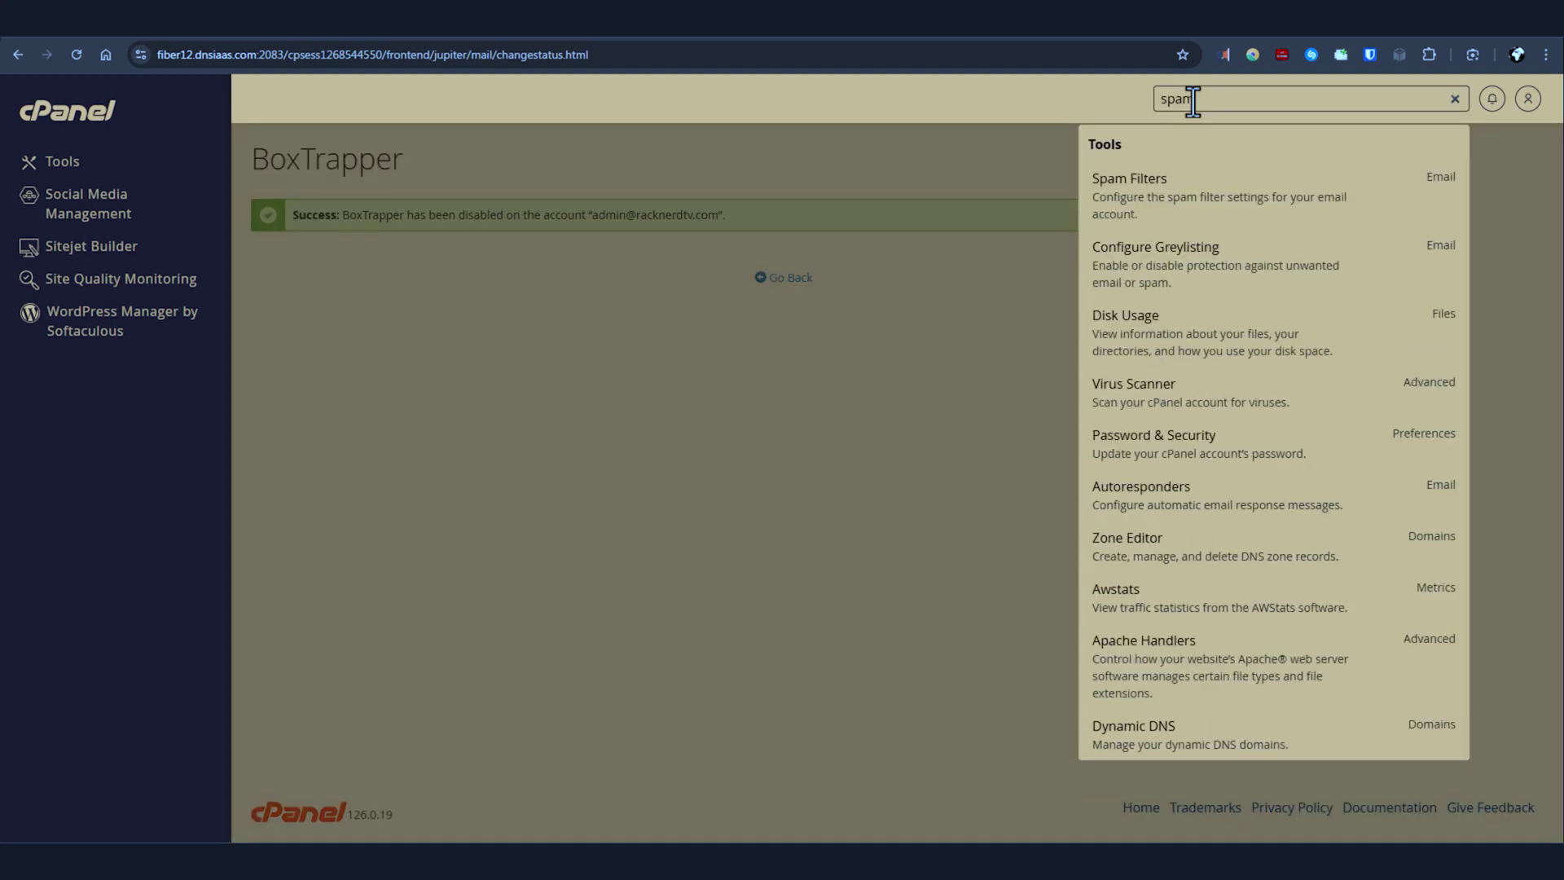
click(1193, 208)
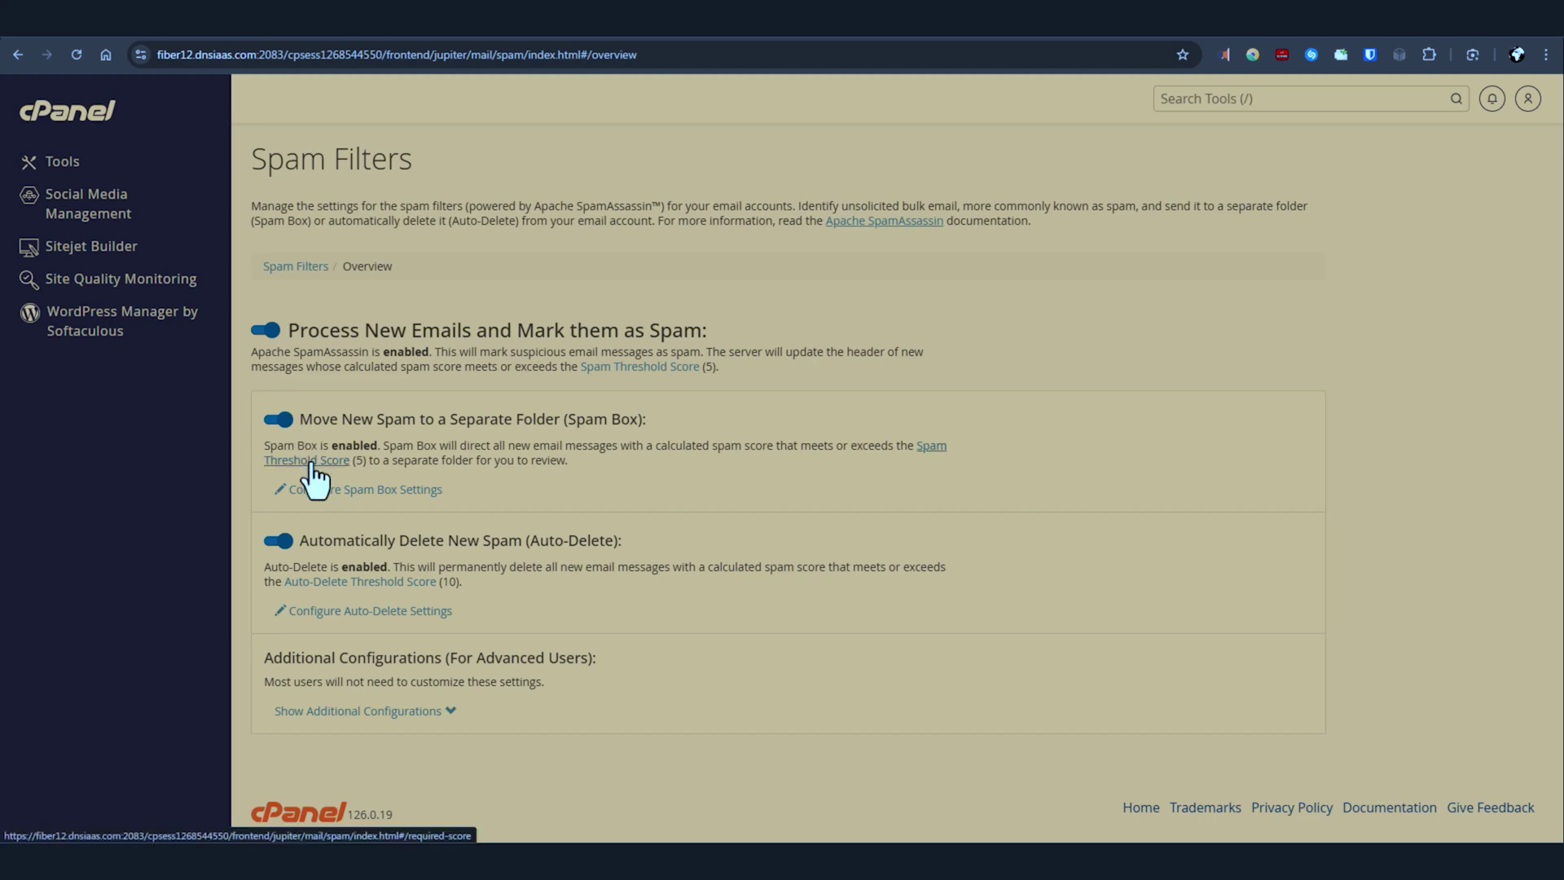
click(621, 368)
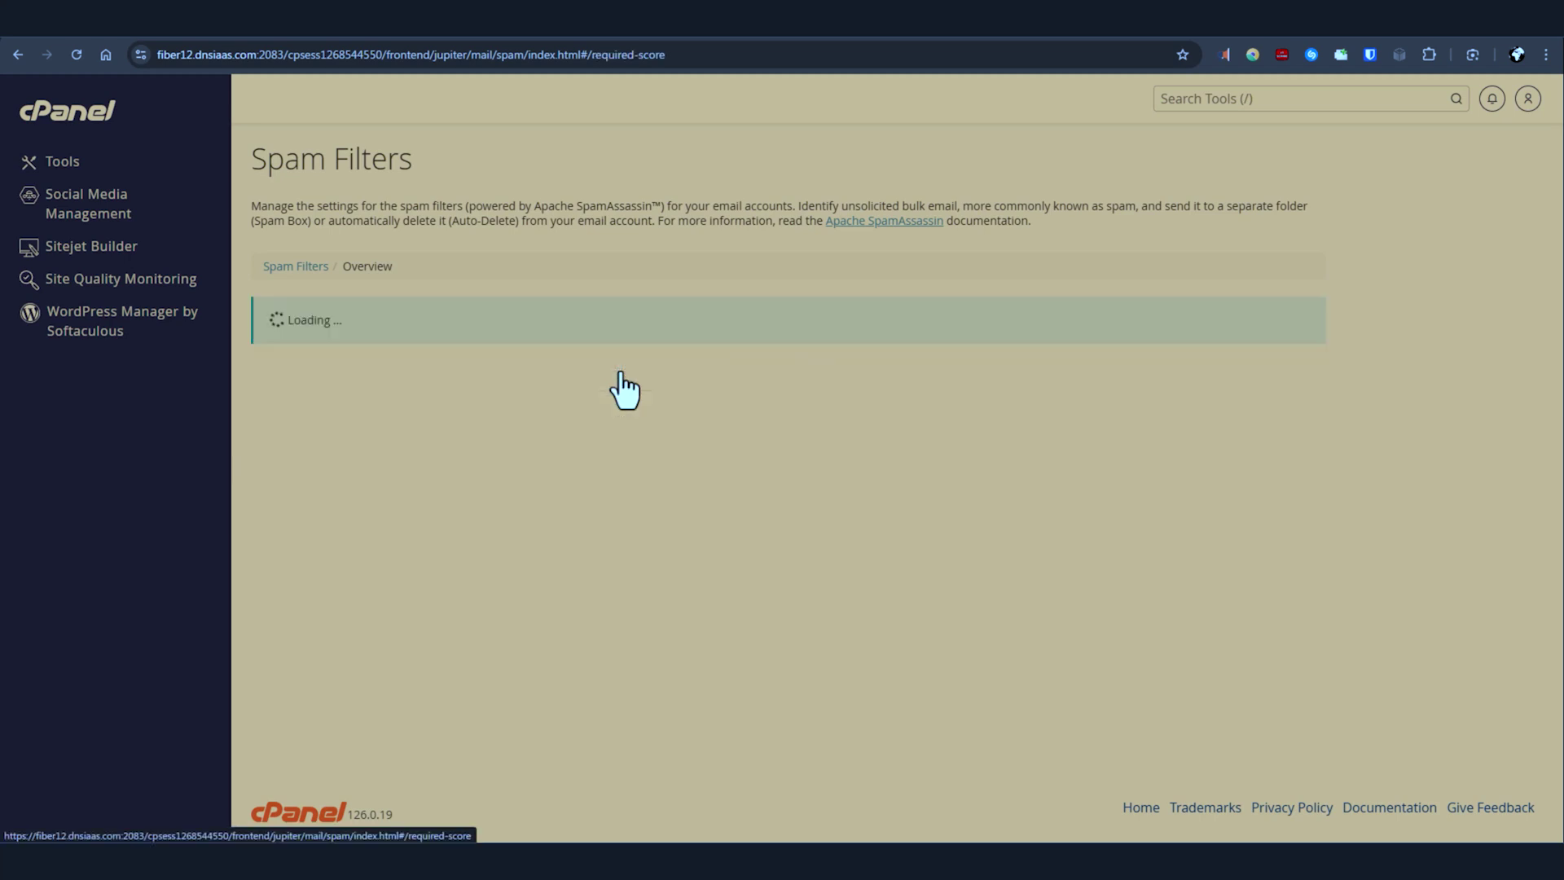
click(469, 528)
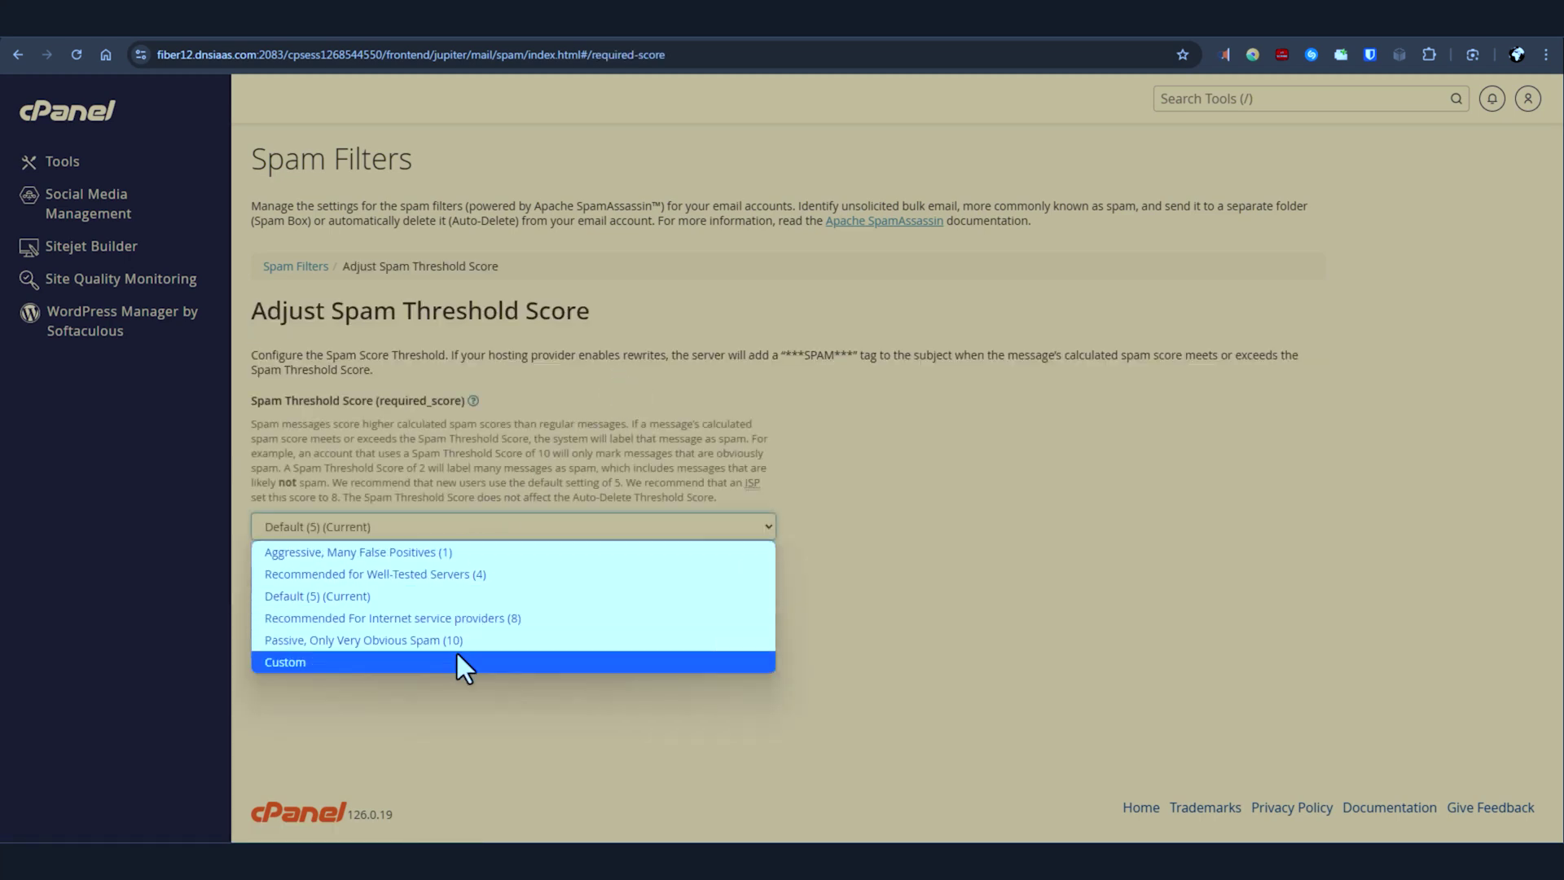
click(453, 645)
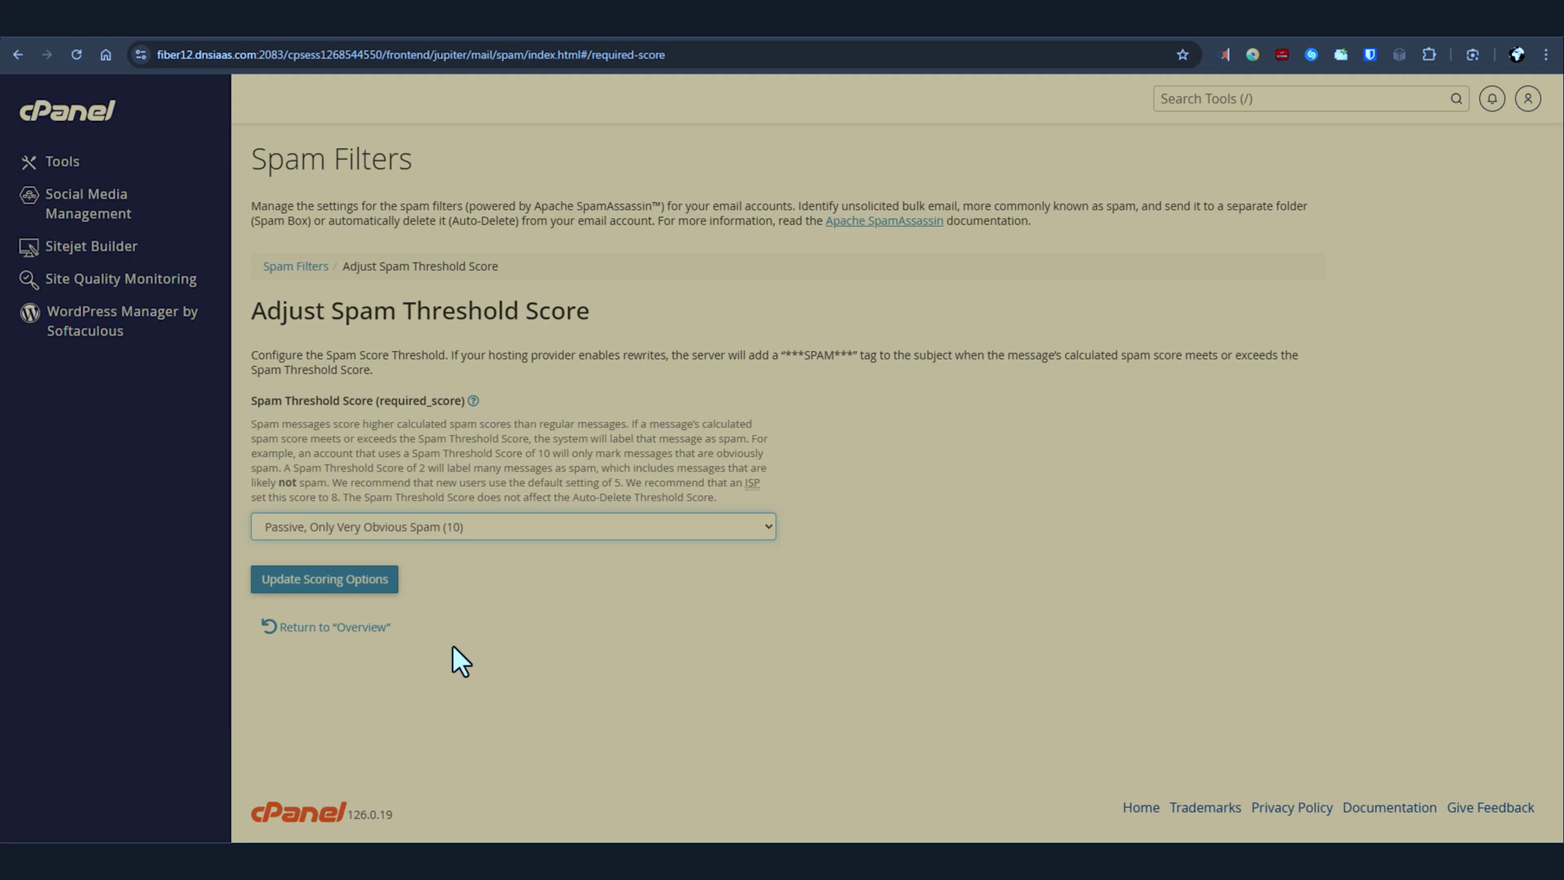
click(365, 593)
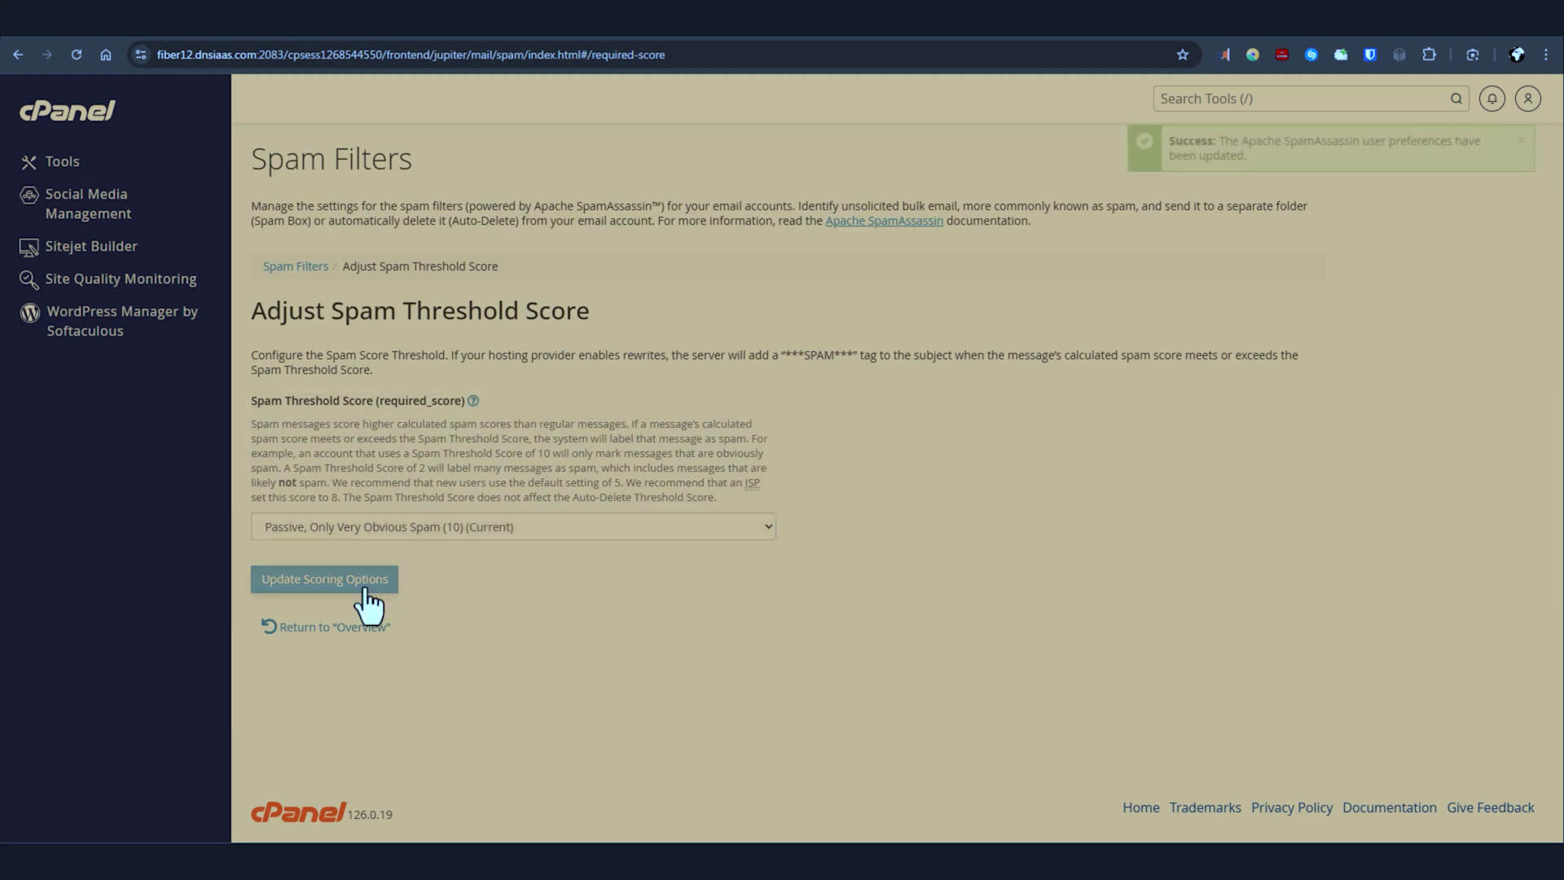
Step: Return to the Spam Filters overview, then find and open Configure Greylisting and turn greylisting off for racknerdtv.com
click(363, 628)
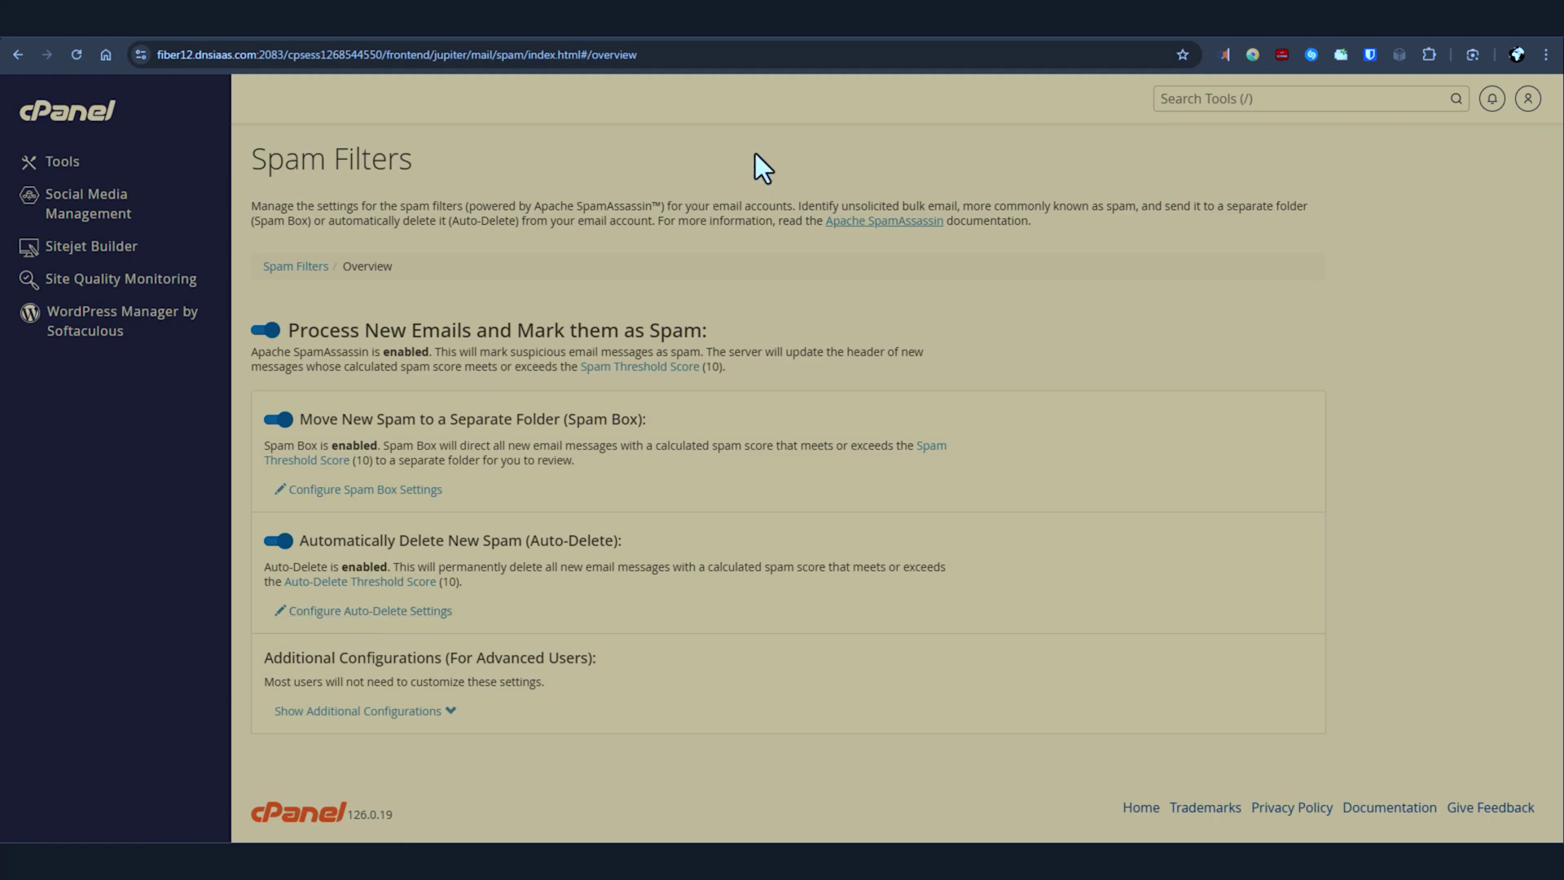
click(1197, 101)
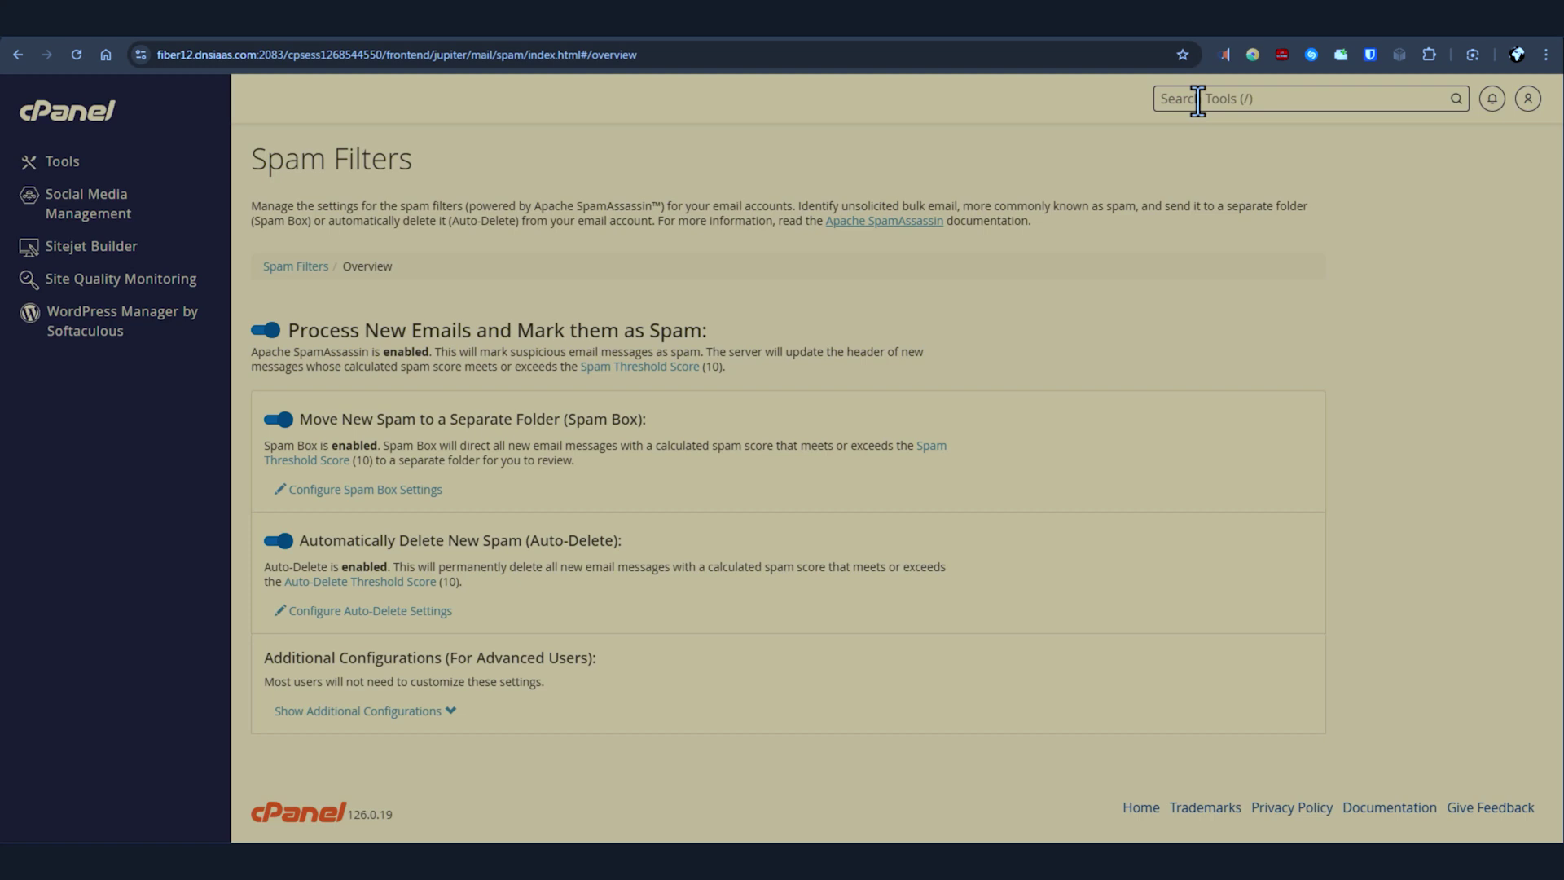
text(gre)
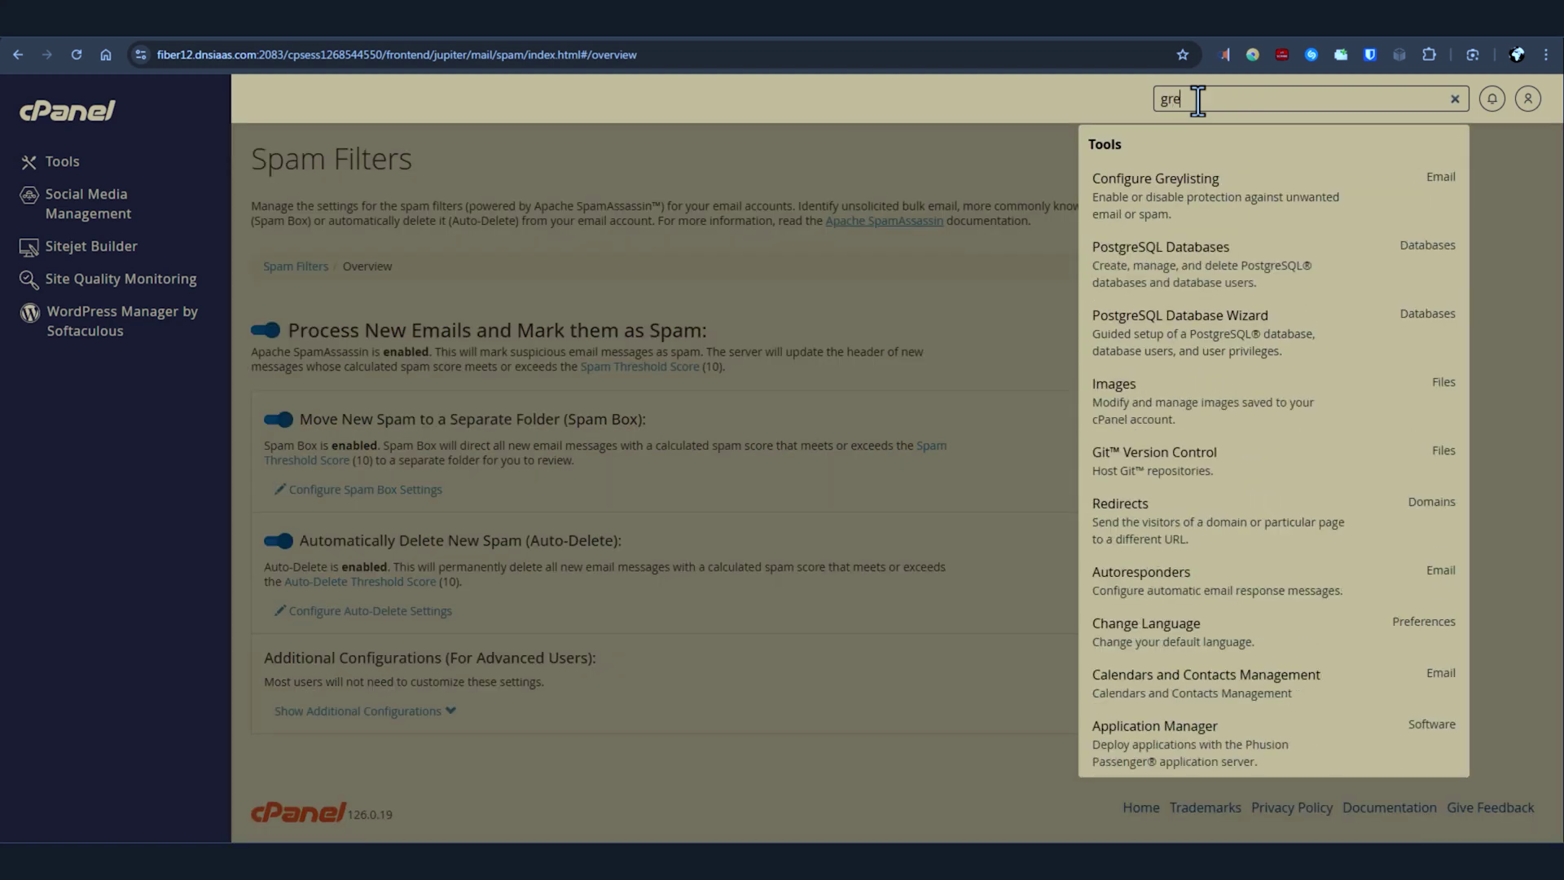
text(y)
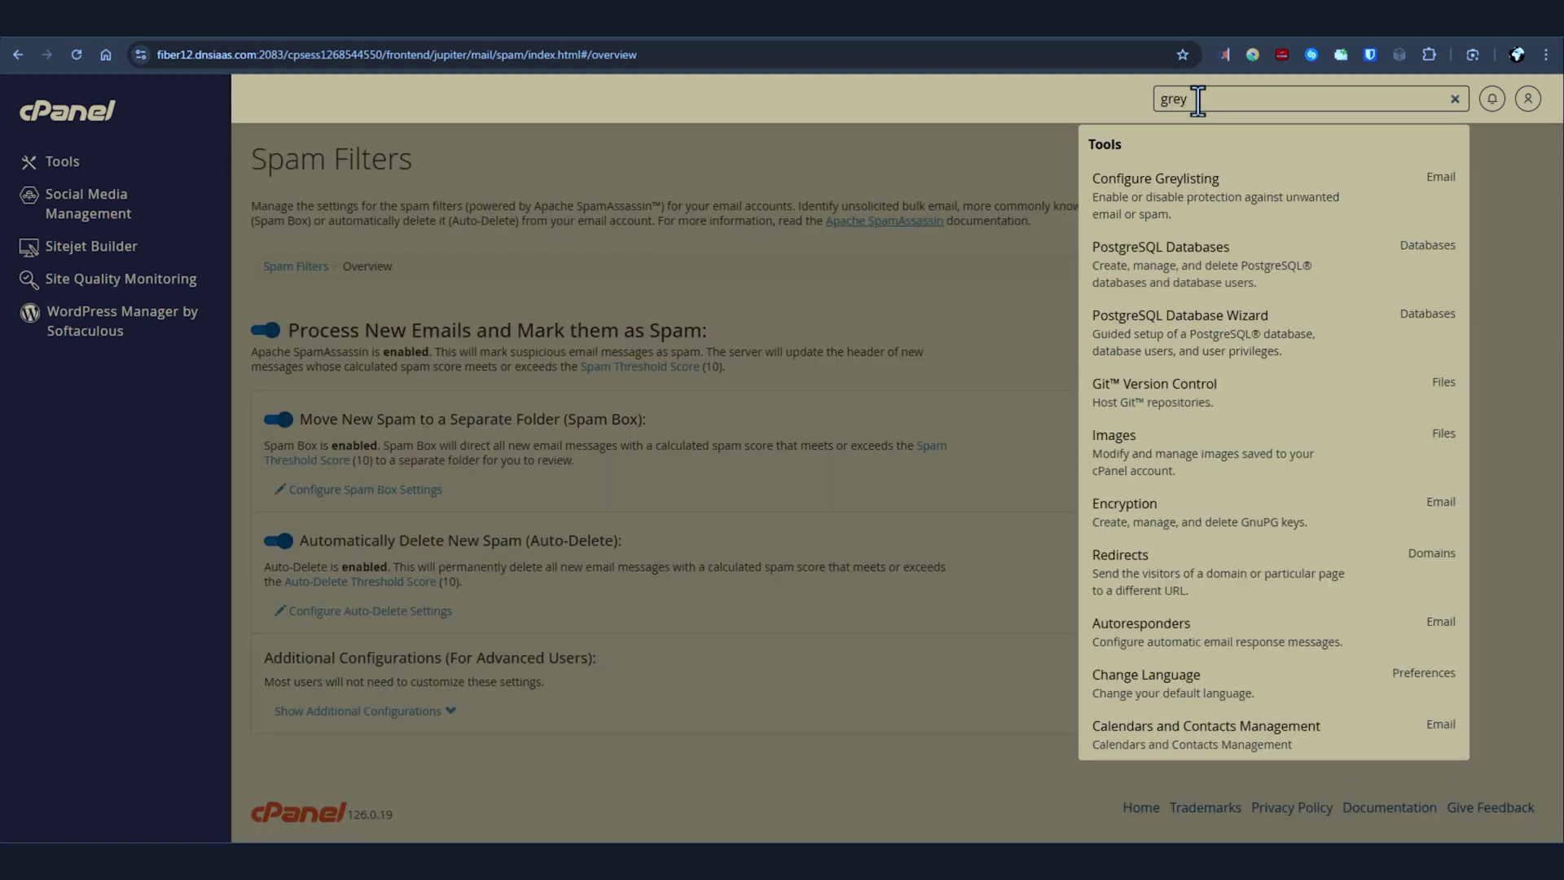
click(1204, 194)
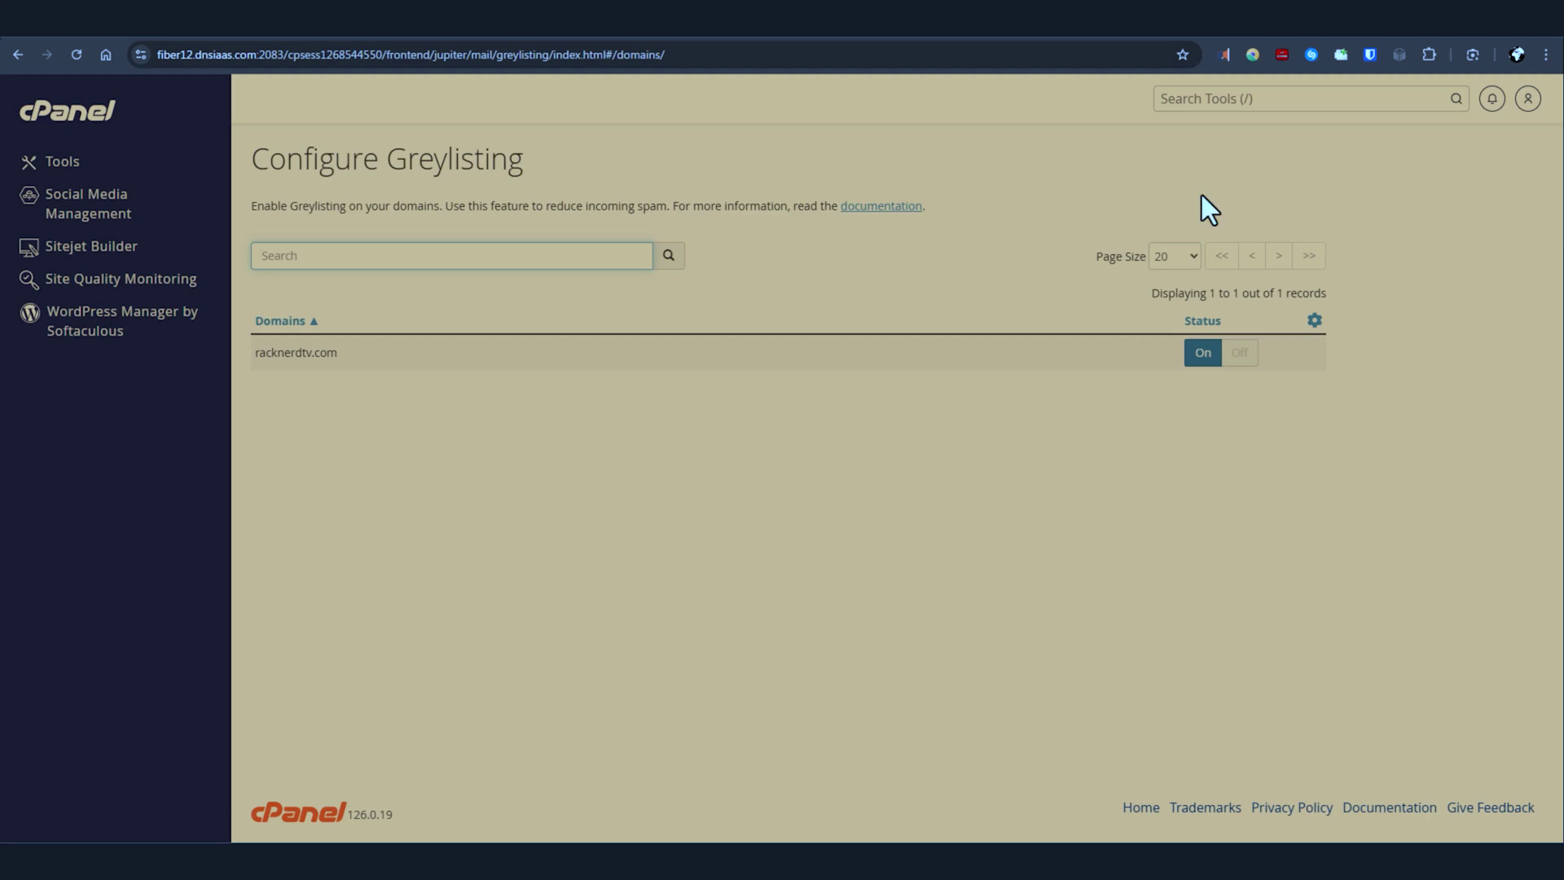
click(1236, 364)
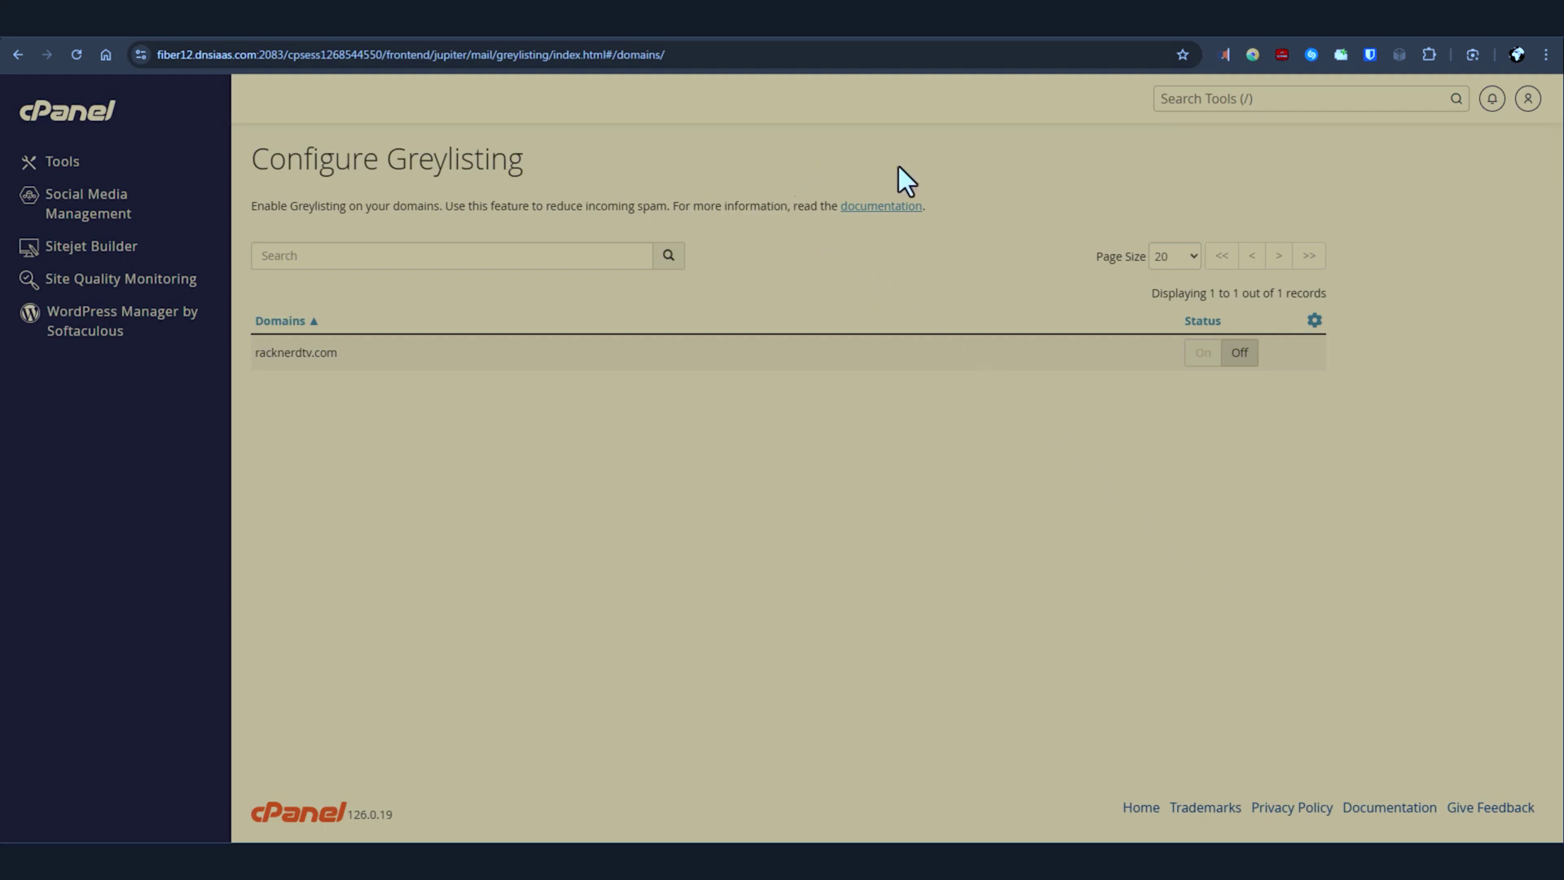
Step: Find and open Email Filters, review the rules of the admin account's "Spam 10+" filter, and return to its filter list unsaved
click(1170, 102)
text(Email Filters)
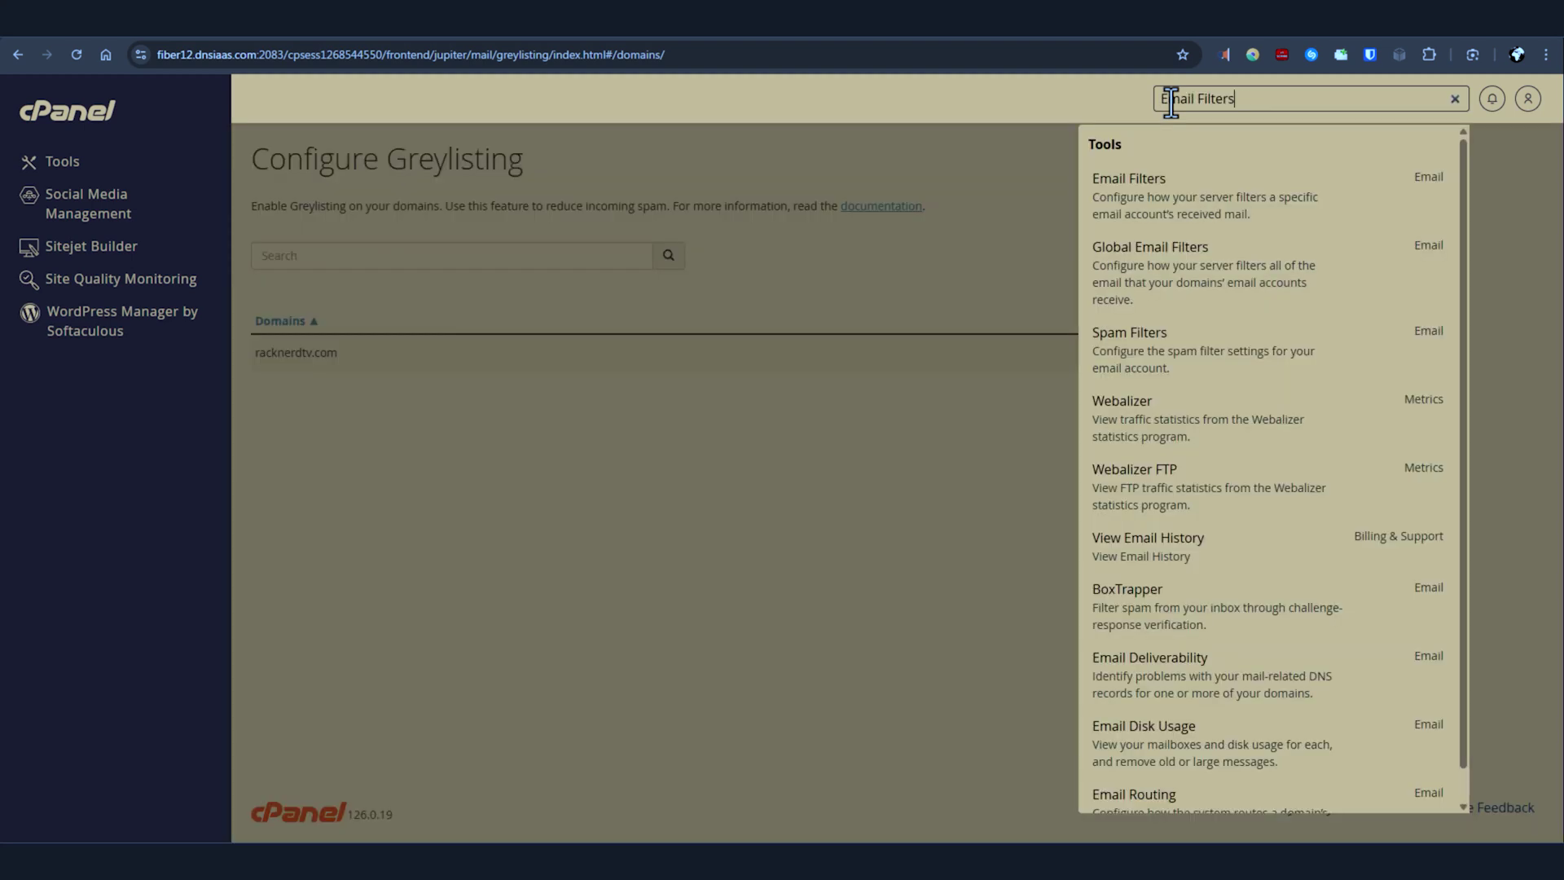
click(1173, 198)
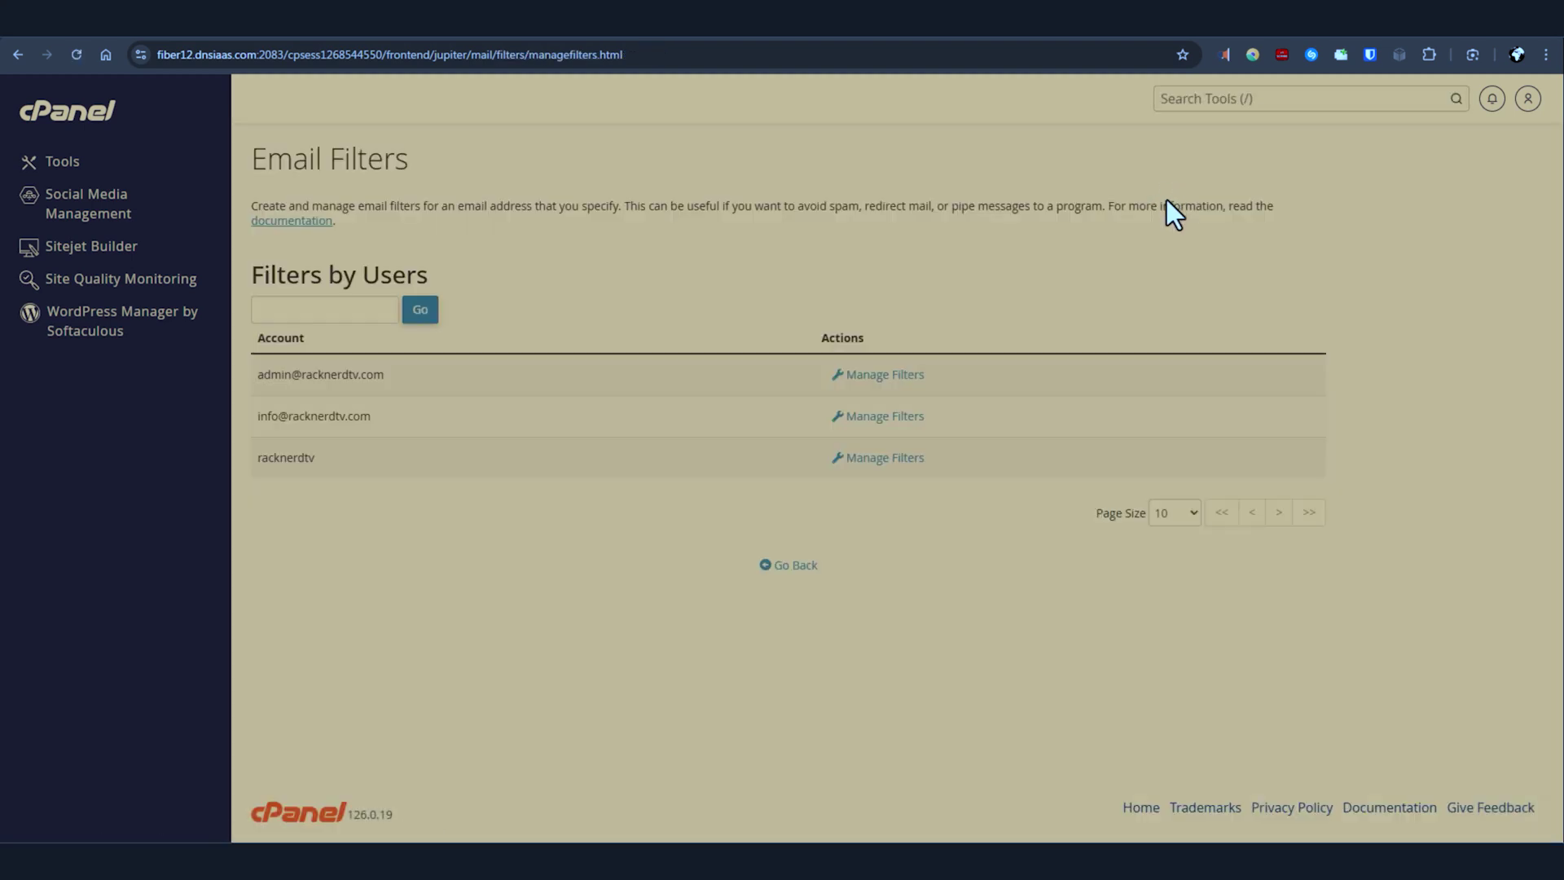
click(888, 375)
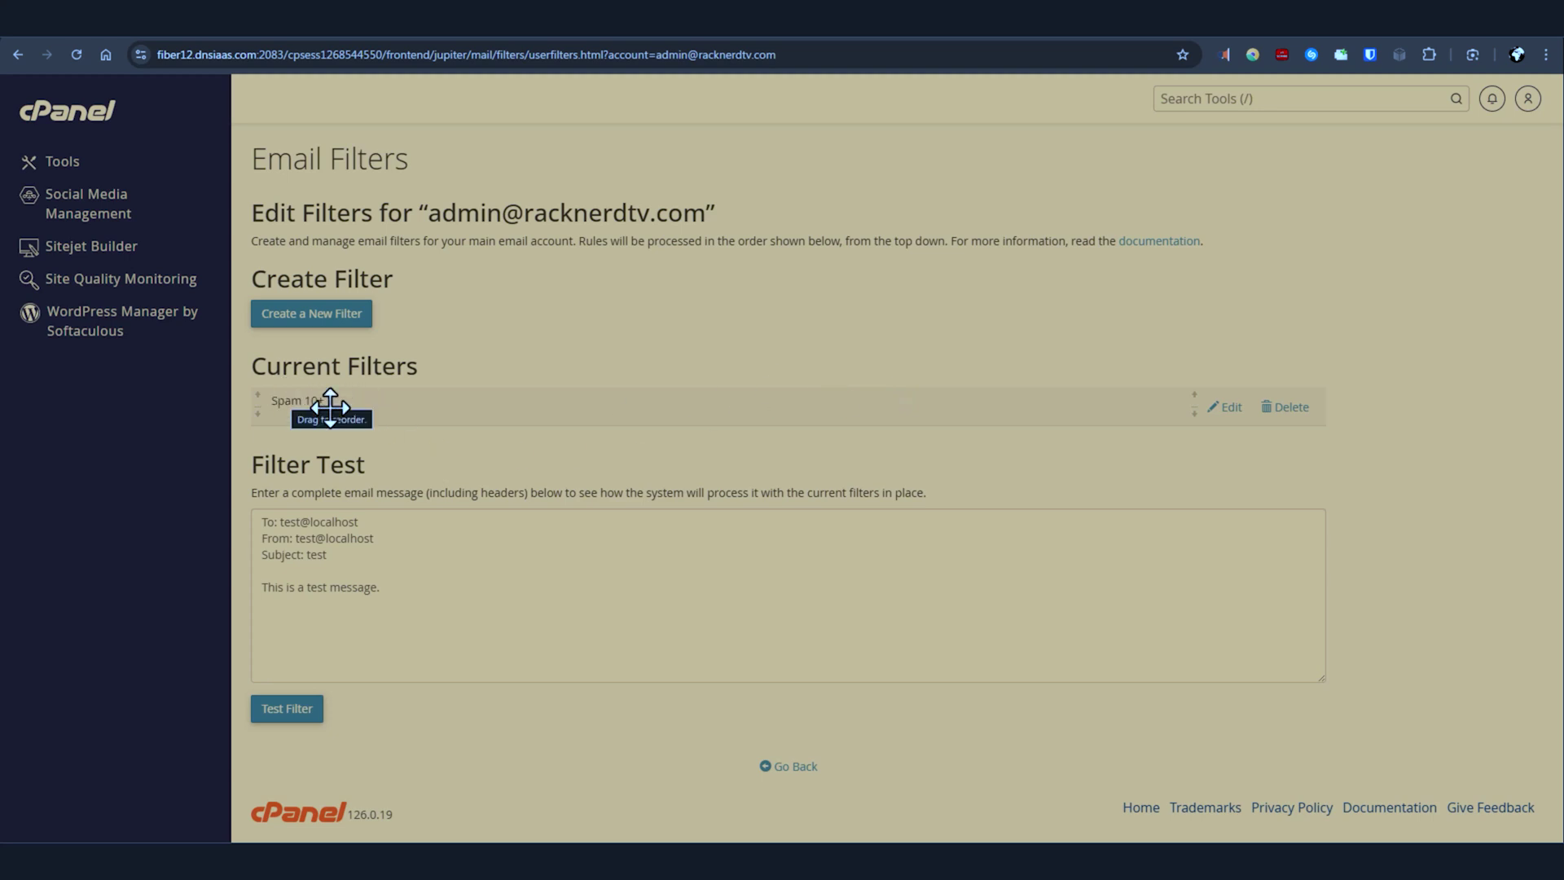
click(1223, 415)
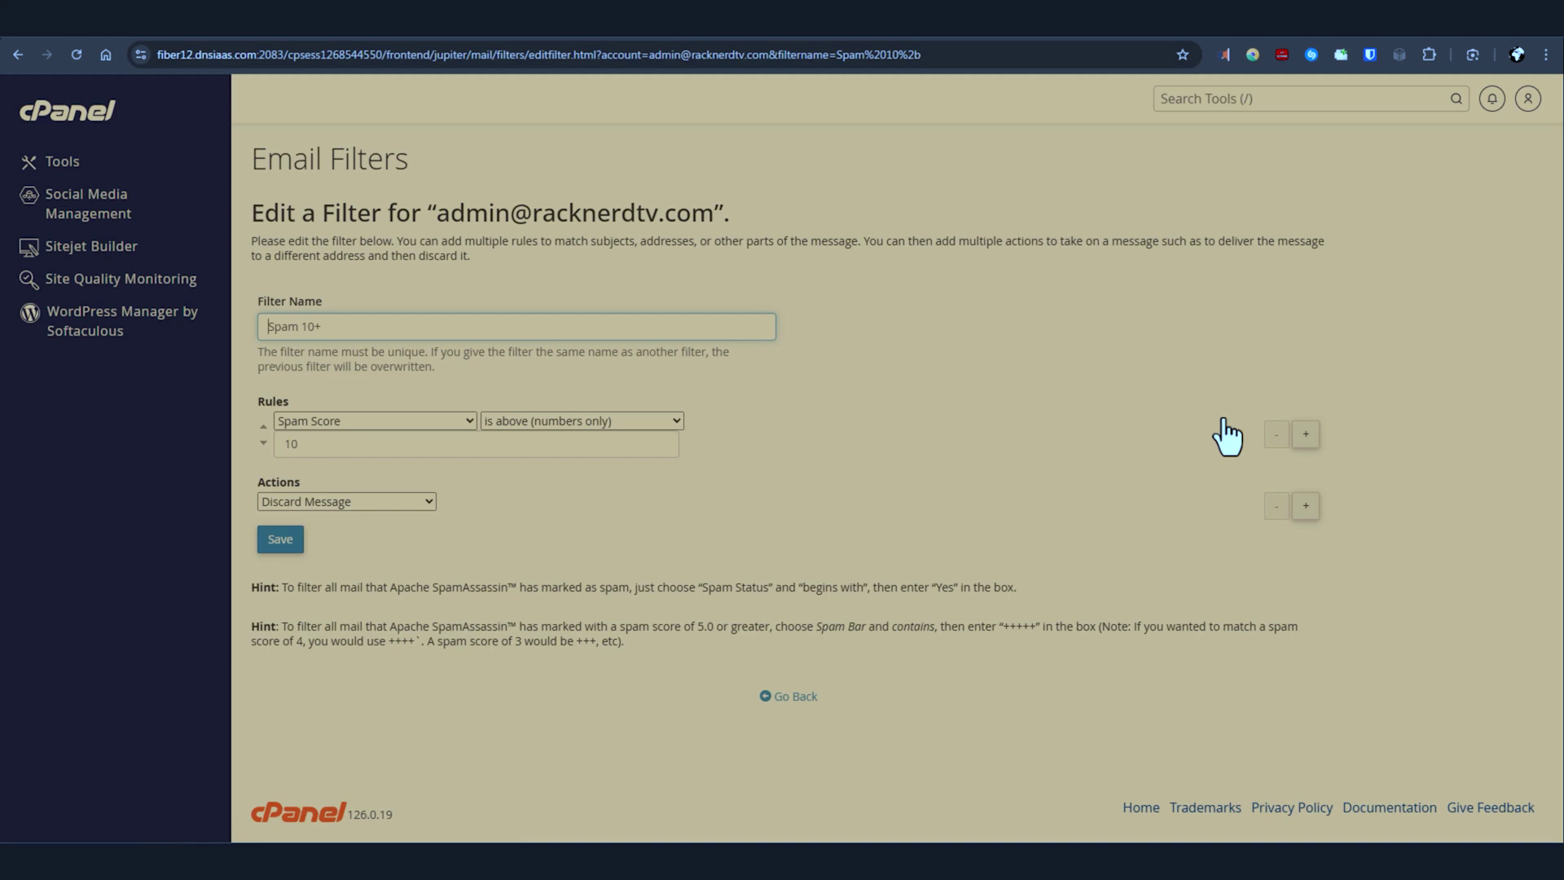
click(804, 700)
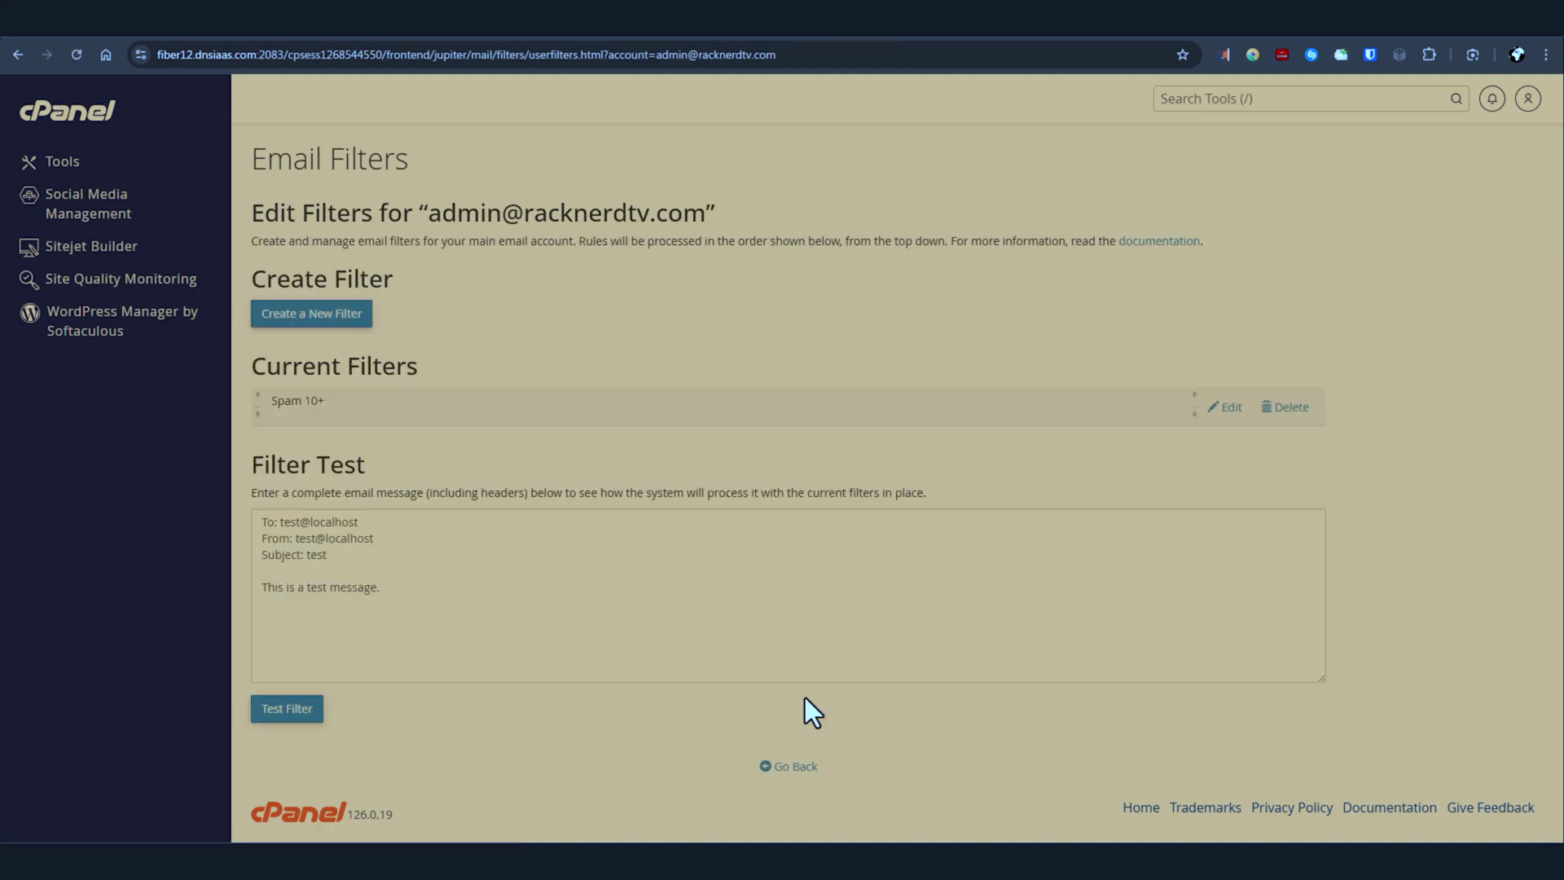
Step: Find and open Global Email Filters, review the rules of the "Generated Apache SpamAssassin Discard Rule" filter, and go back without saving
click(1168, 99)
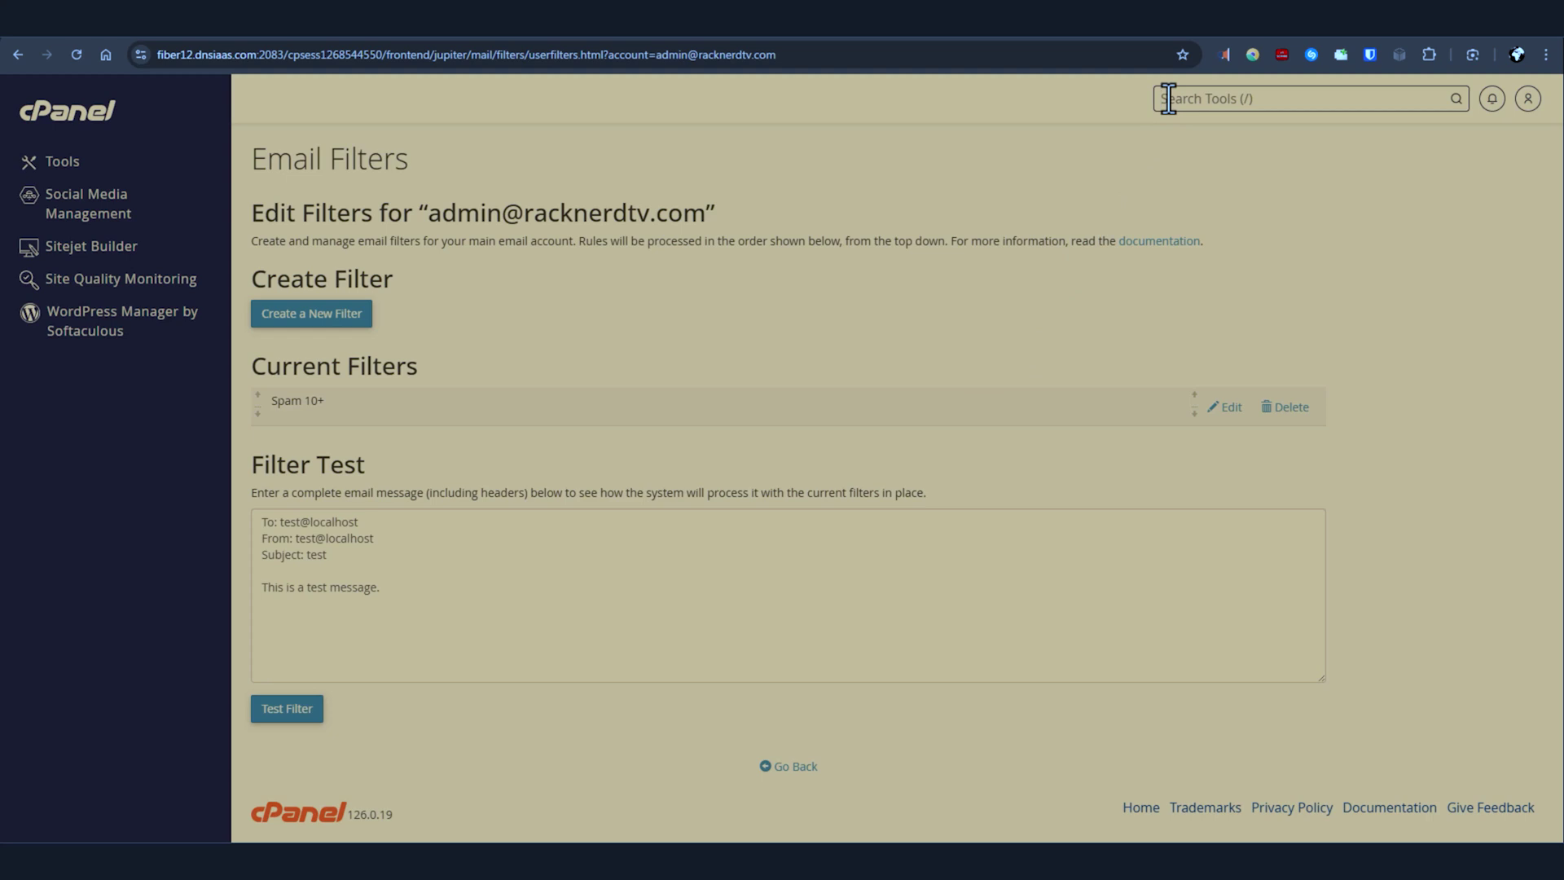
text(global)
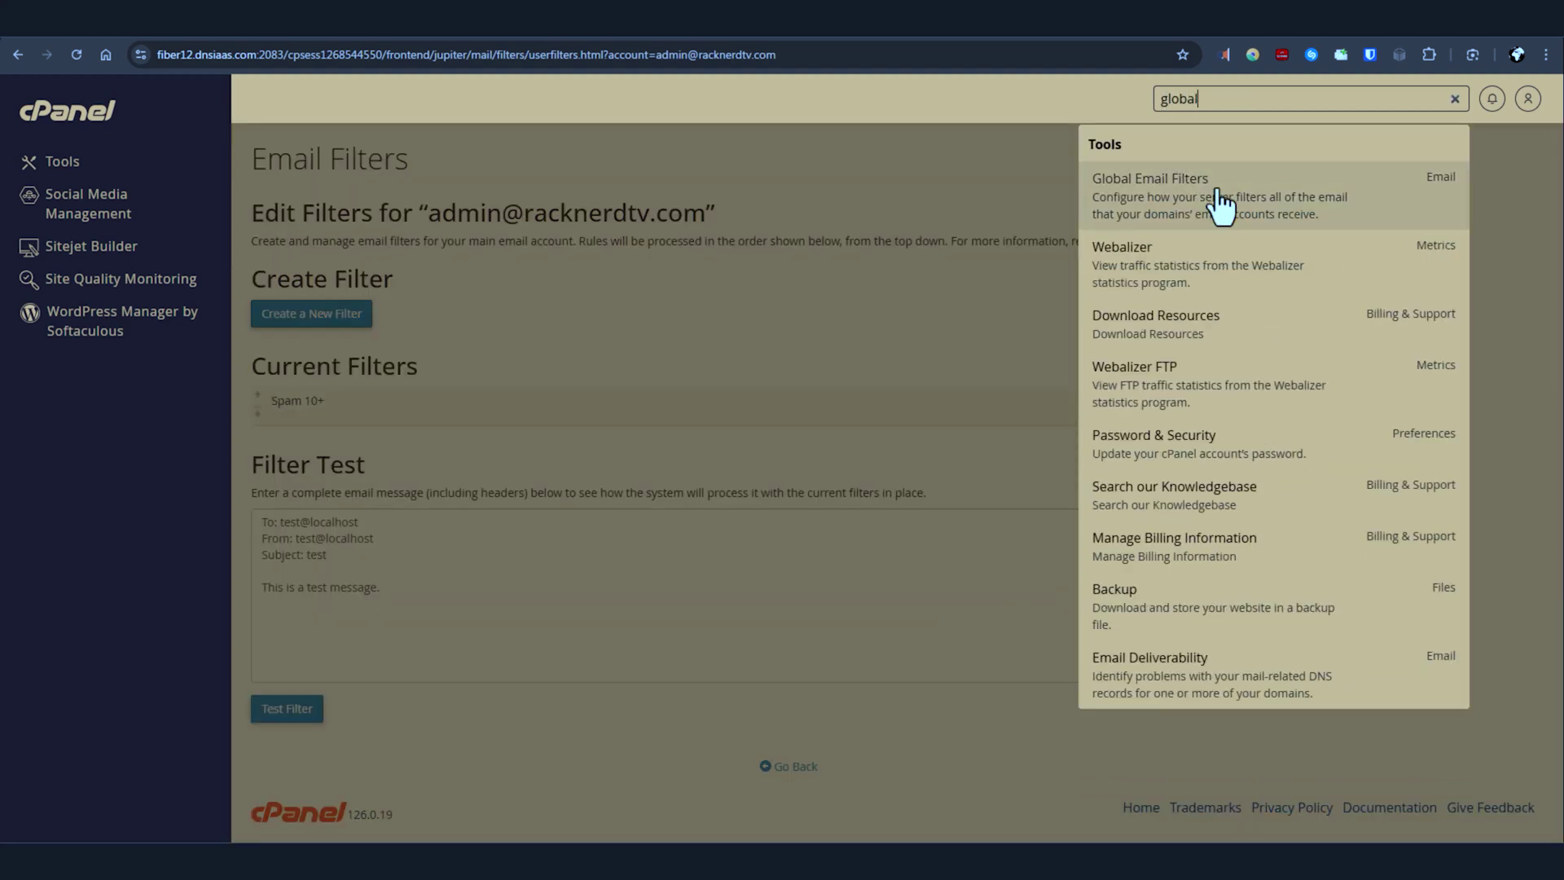
click(1222, 208)
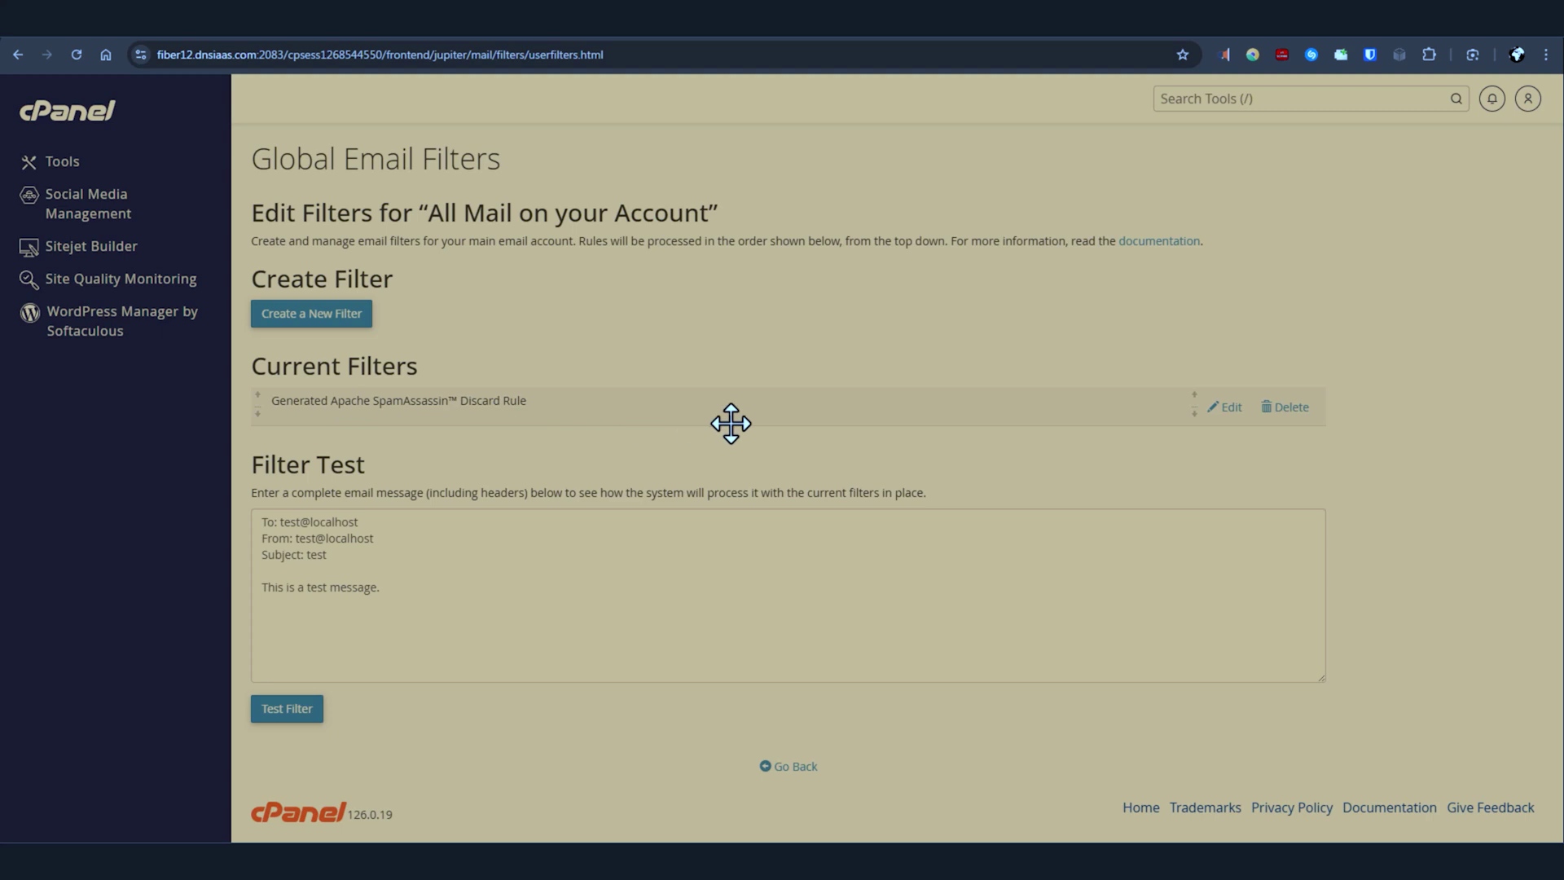
click(1223, 415)
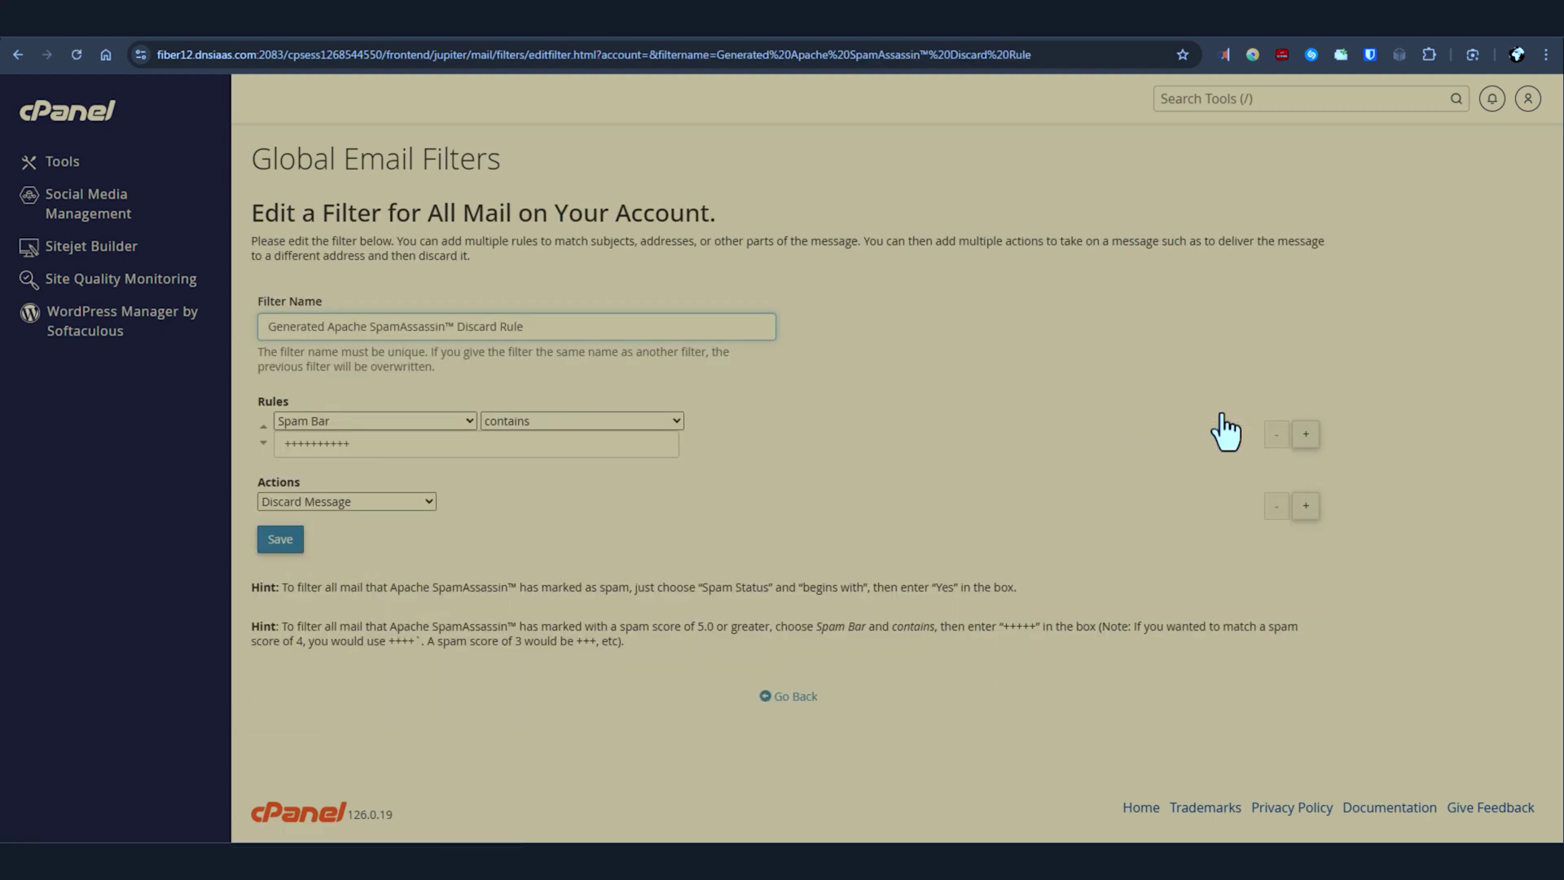
click(786, 696)
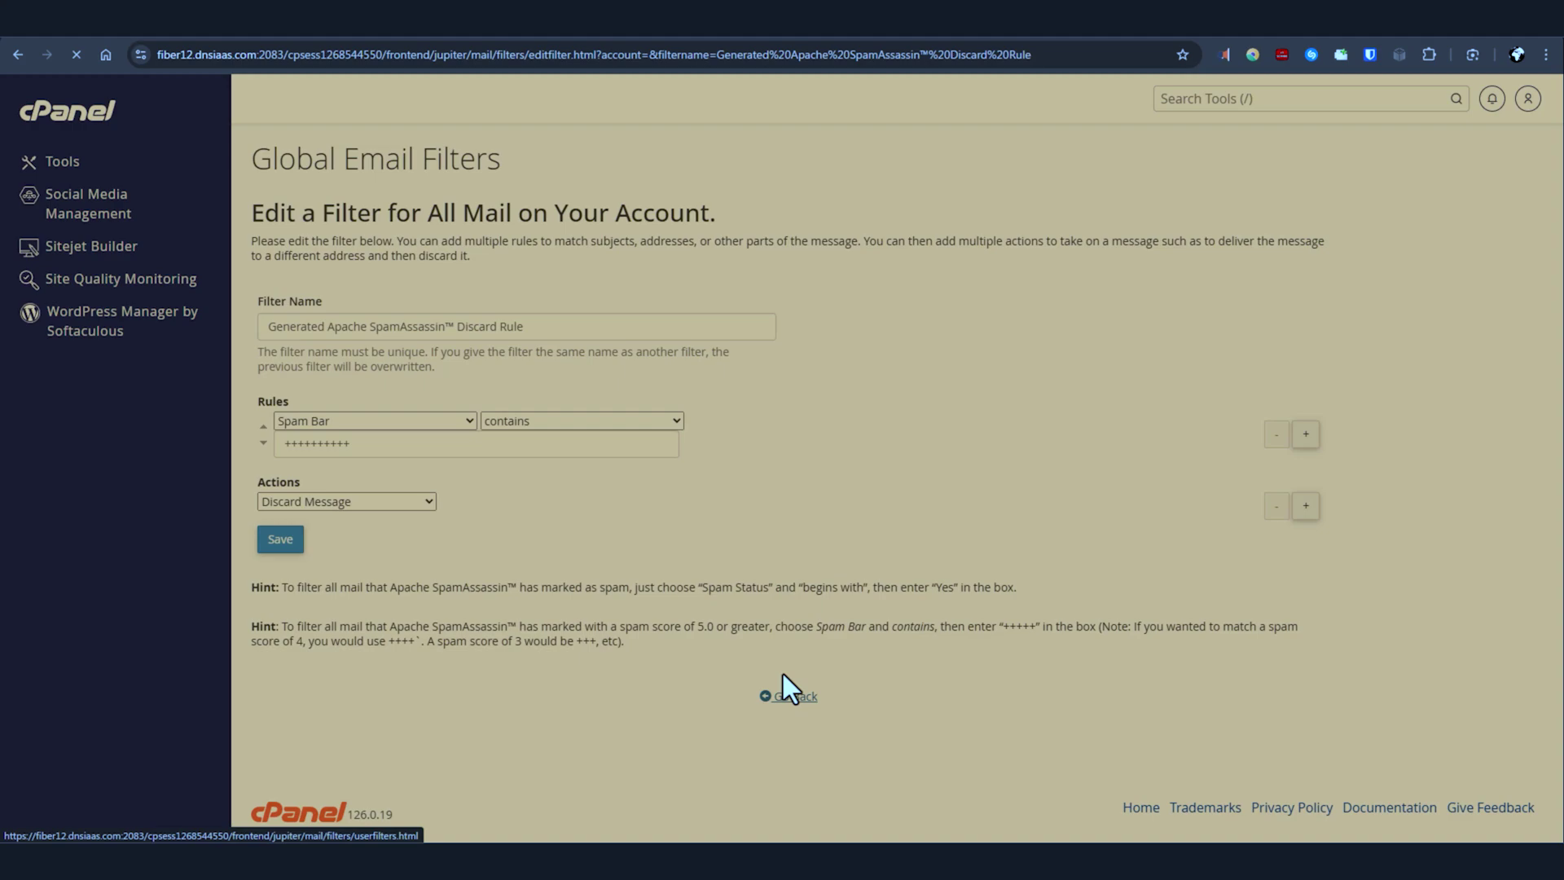